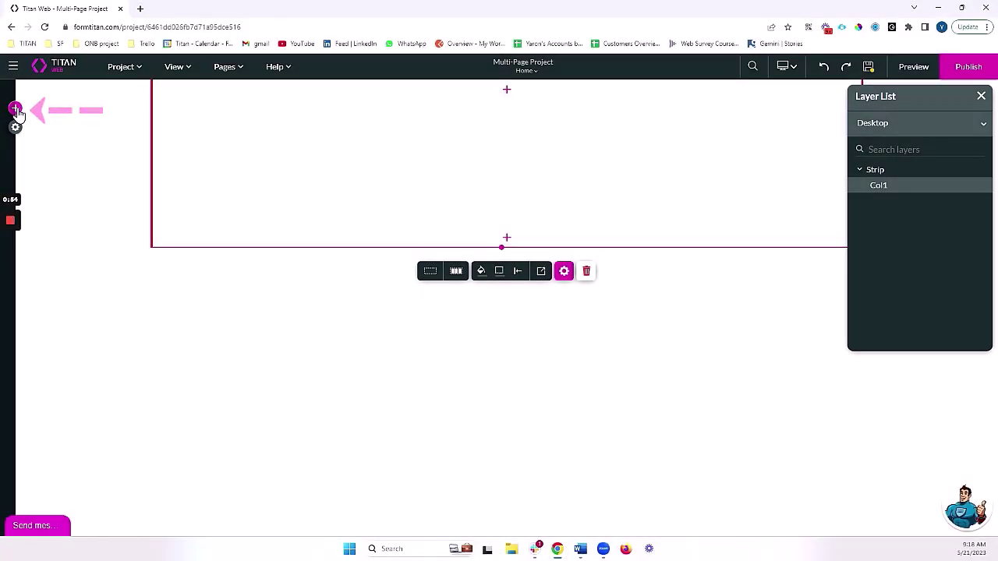
- Place a widened Auto Fit Container in the Home page strip
left_click(16, 109)
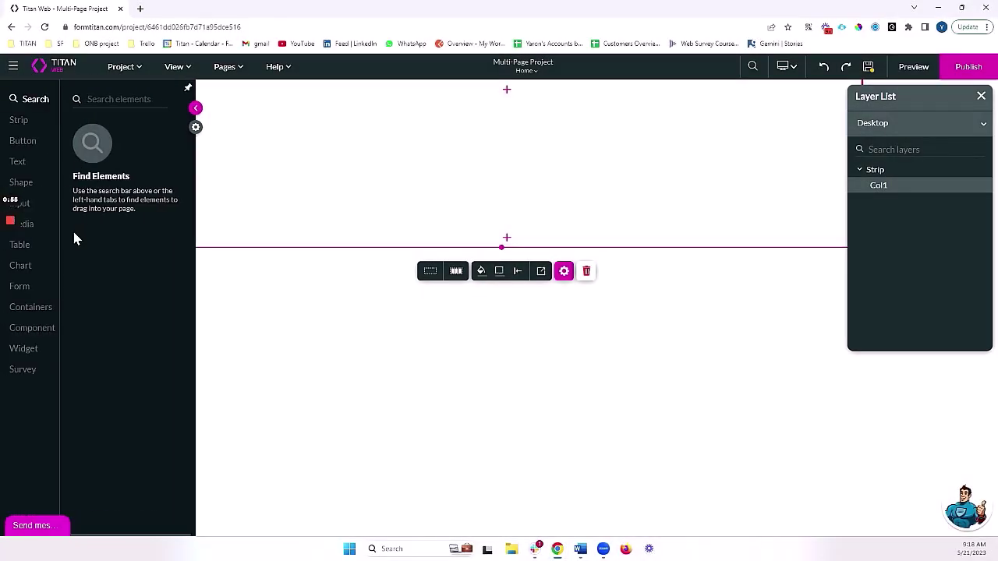
left_click(34, 307)
left_click_drag(116, 209, 534, 153)
left_click_drag(442, 156, 752, 156)
- Add a Title reading 'About Us' on one line, with a Paragraph text below it
left_click(16, 162)
left_click_drag(111, 135, 499, 160)
left_click(563, 189)
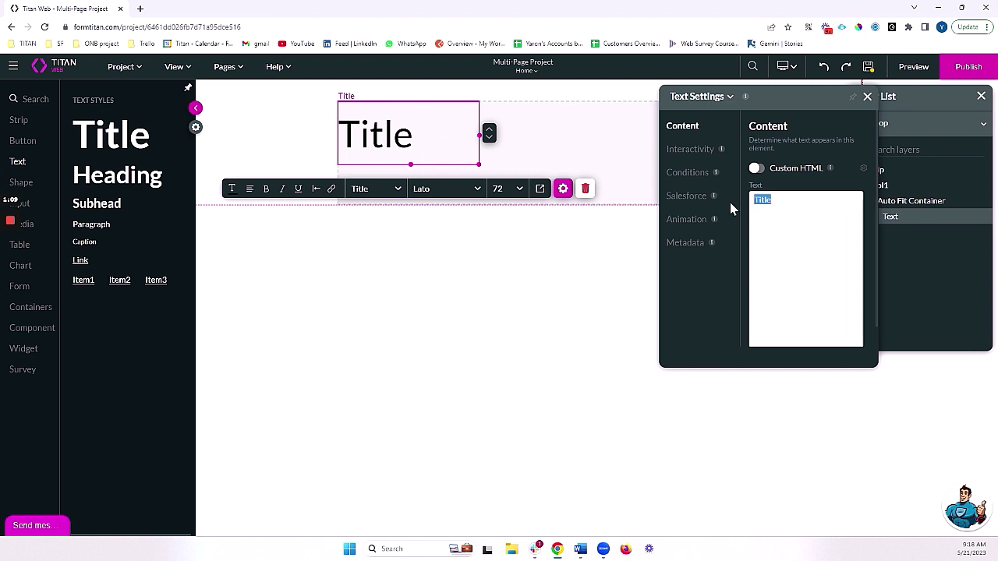
type("About Us")
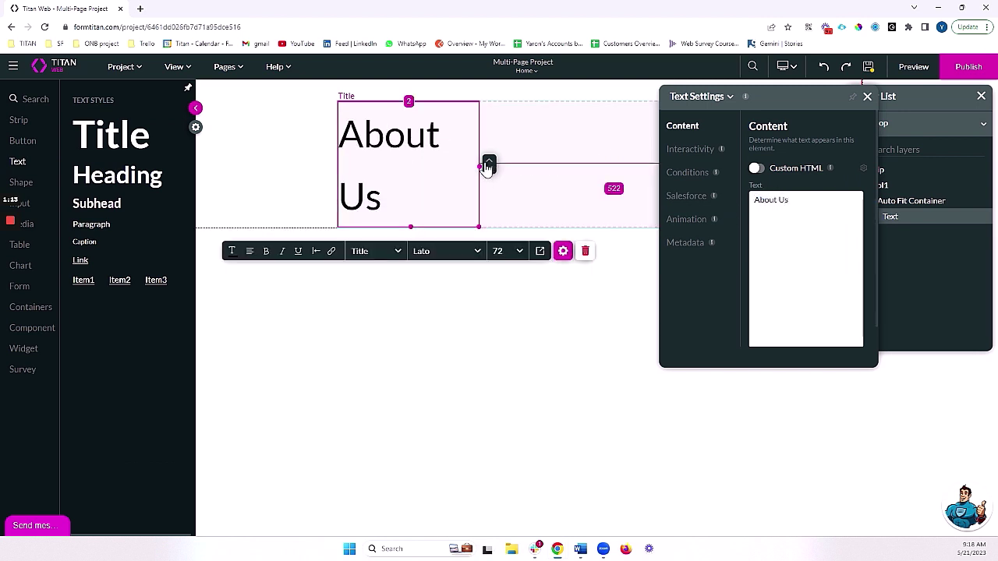
left_click_drag(484, 163, 753, 139)
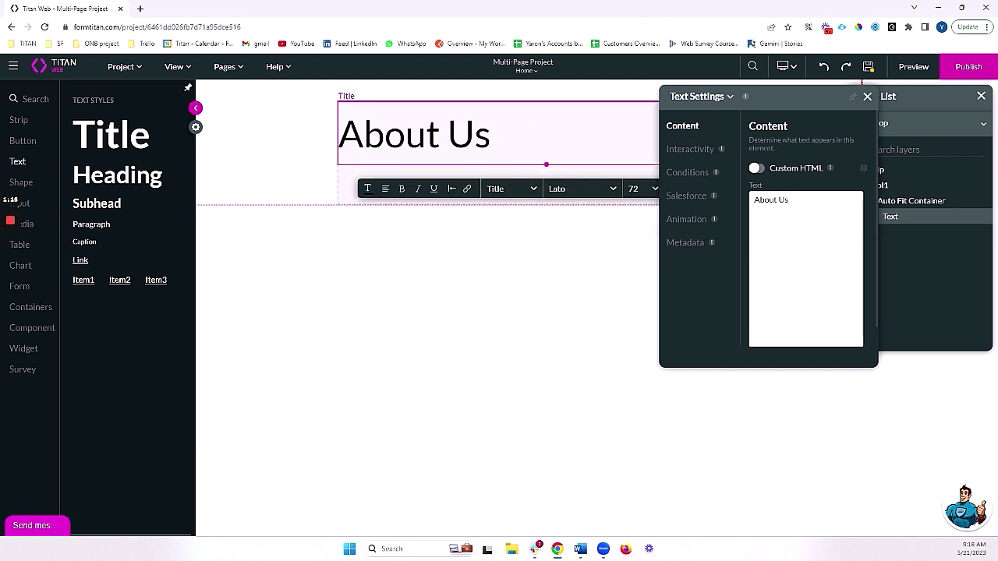
left_click_drag(78, 224, 508, 193)
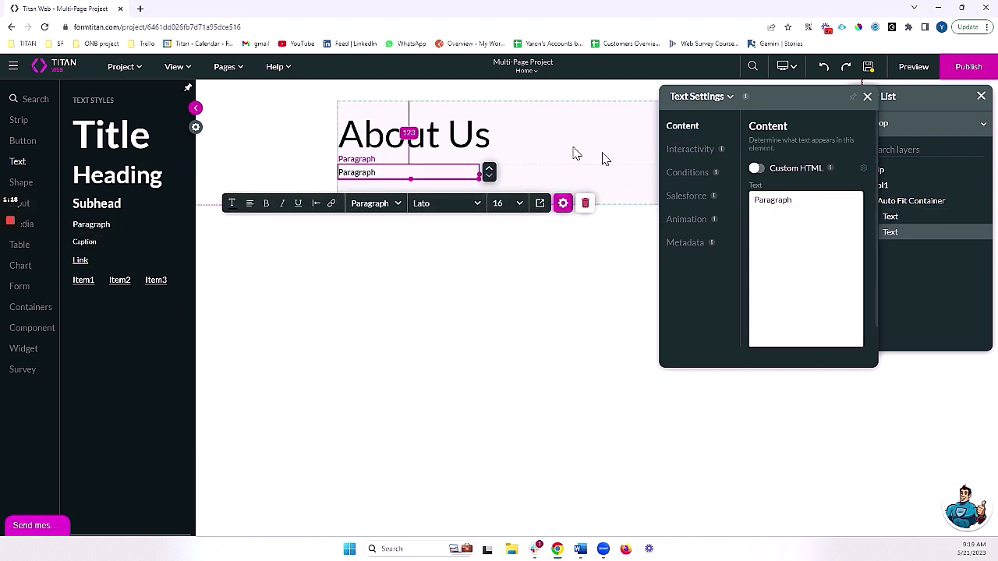
- Centre the About Us title
left_click(450, 140)
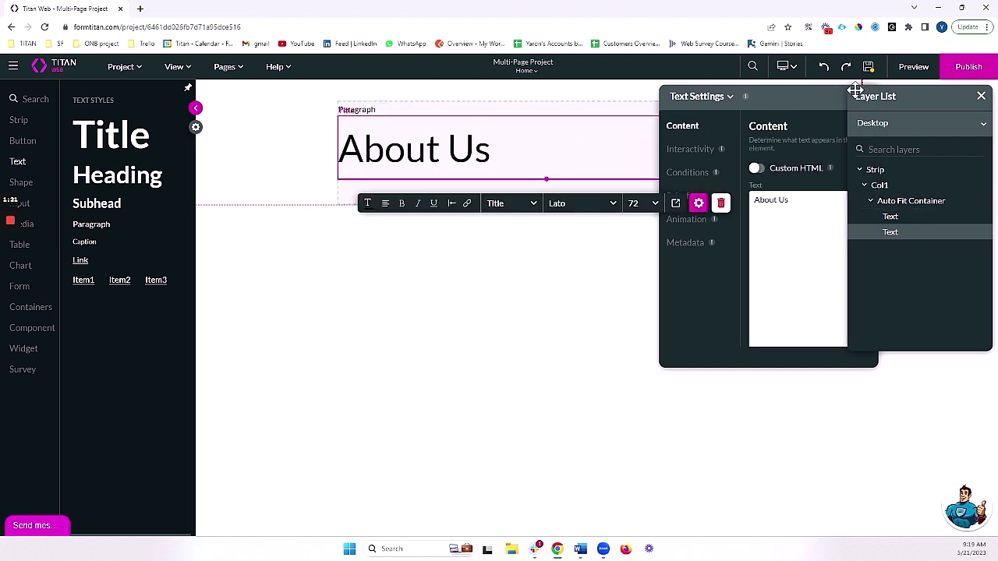
left_click_drag(856, 94, 589, 250)
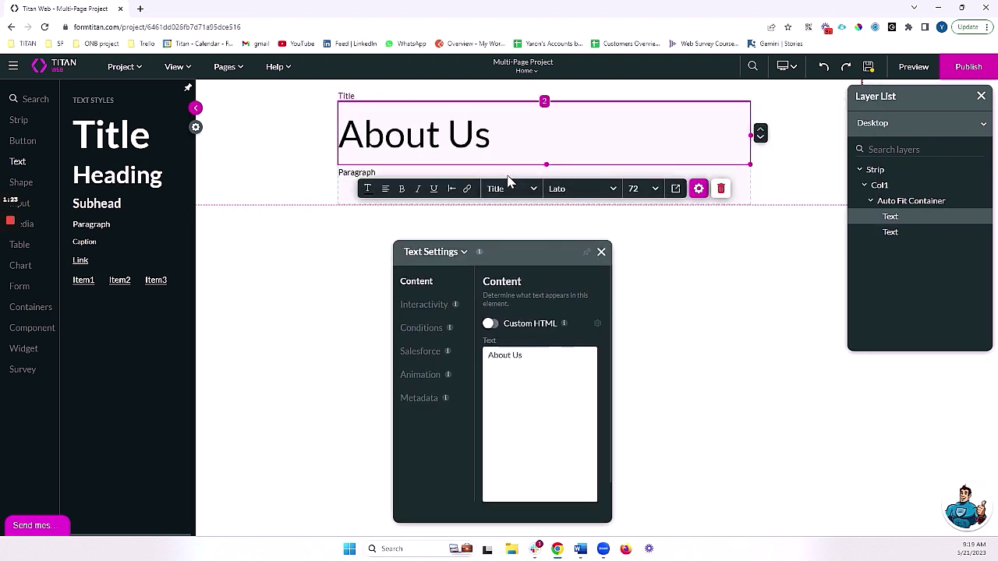
left_click(386, 188)
left_click(404, 213)
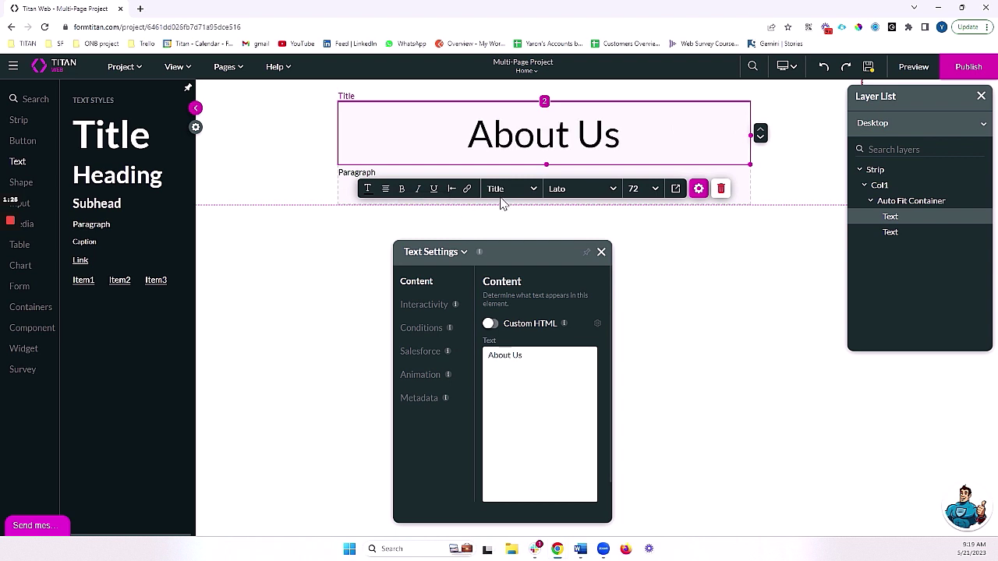
- Replace the paragraph's placeholder text with pasted Lorem ipsum text
left_click(419, 200)
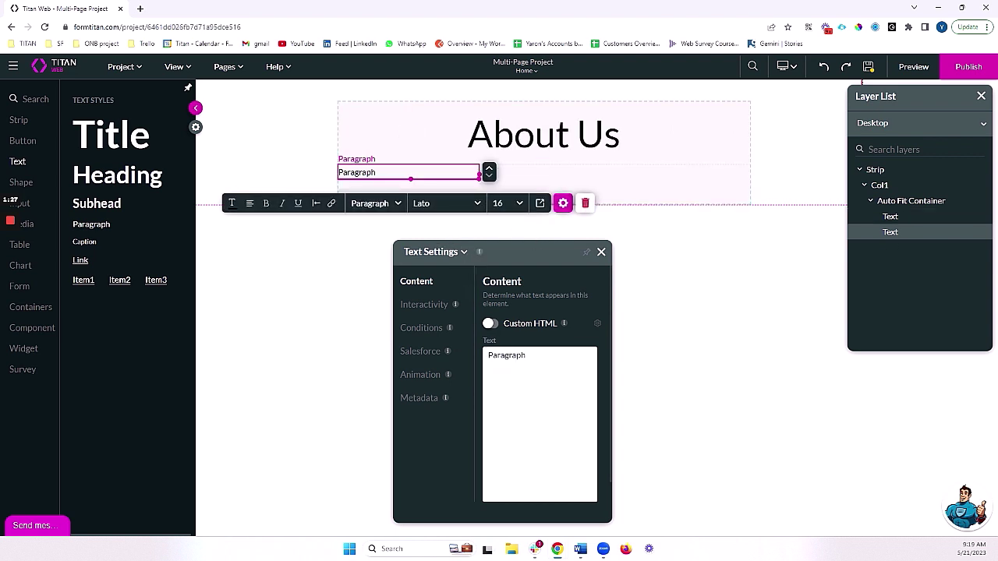
double_click(524, 351)
key("super+v")
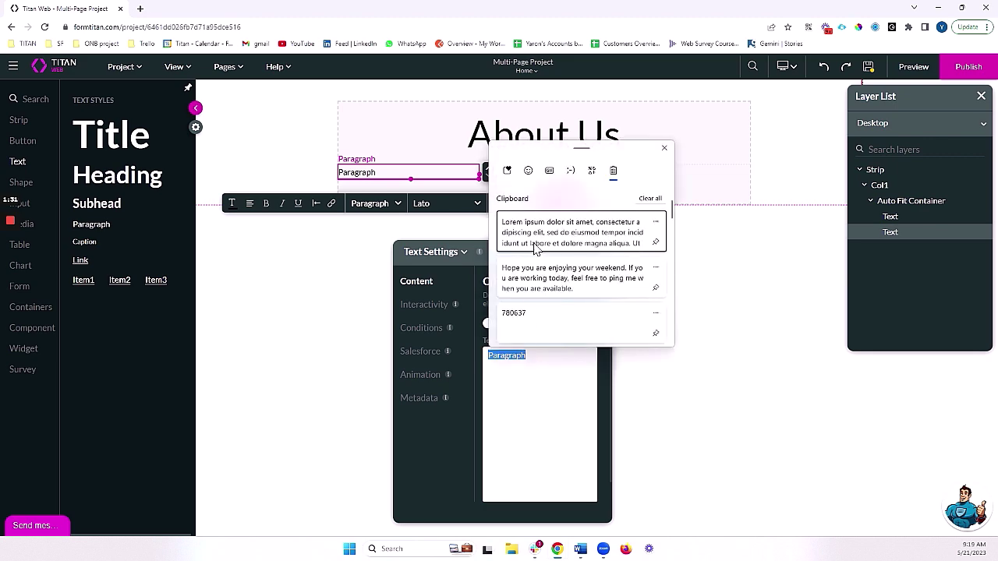
left_click(538, 234)
left_click(660, 395)
- Stretch the Lorem ipsum paragraph to full column width and shrink its height to fit
left_click(470, 251)
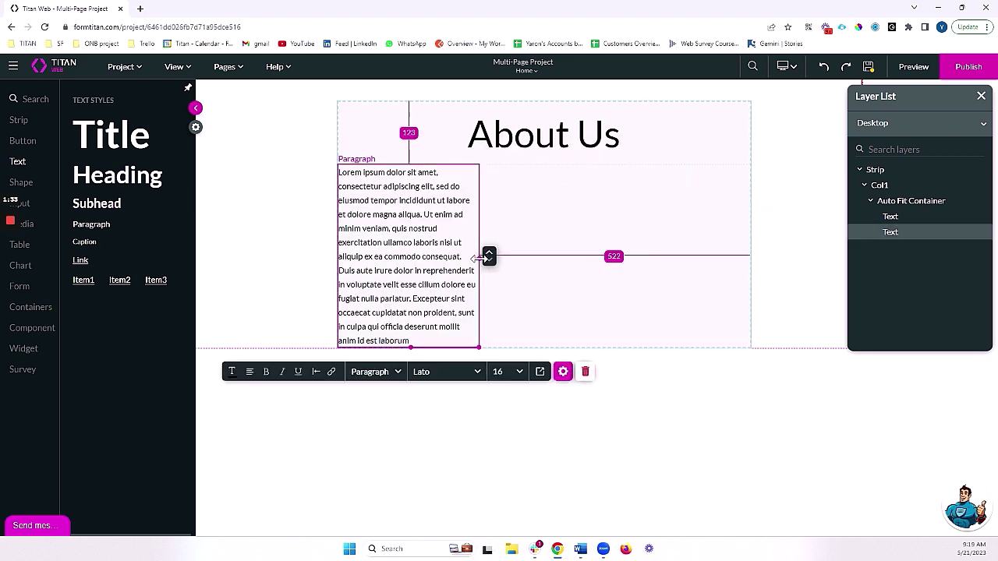
left_click_drag(488, 256, 757, 255)
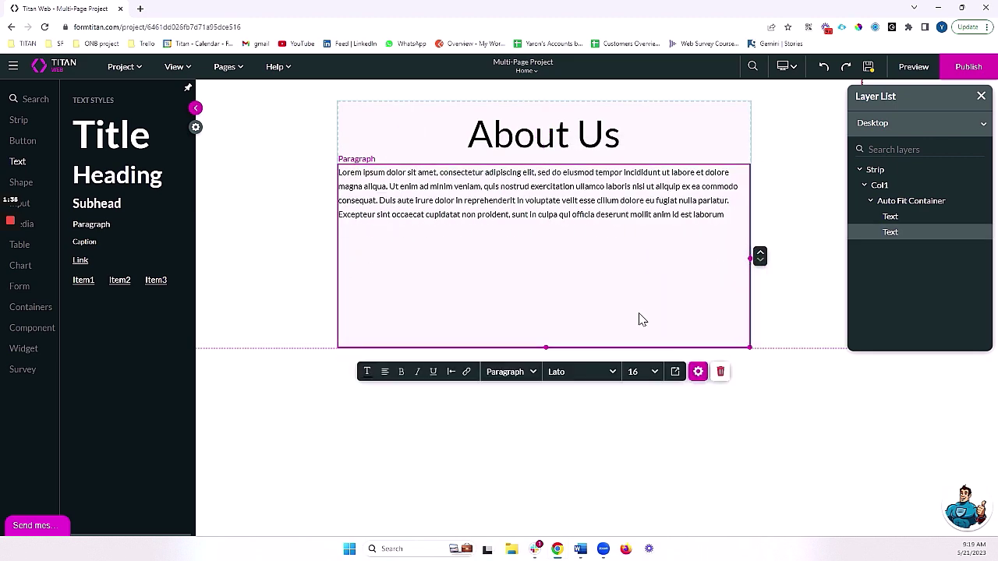
left_click(682, 320)
left_click(546, 337)
left_click_drag(546, 345, 544, 227)
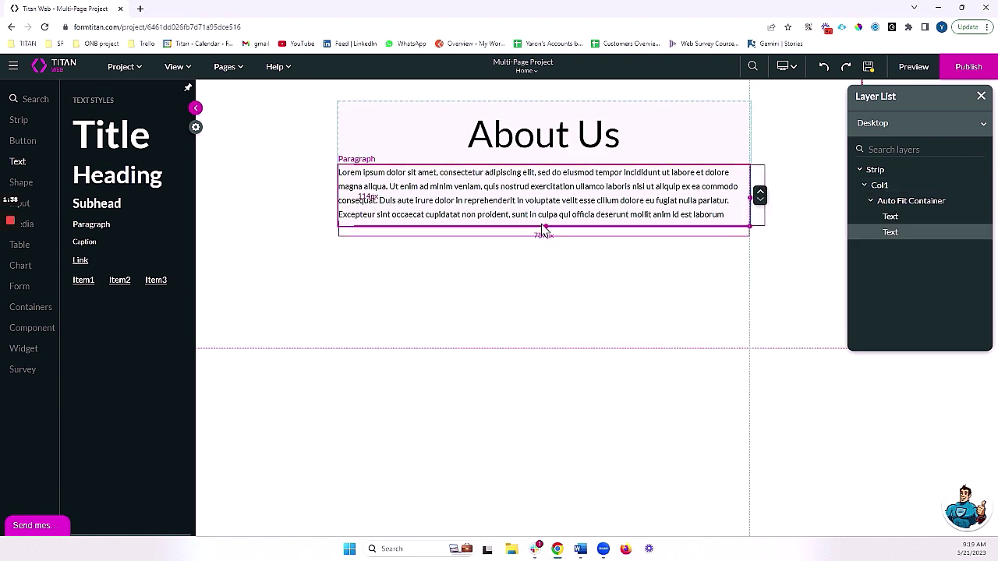
left_click(319, 195)
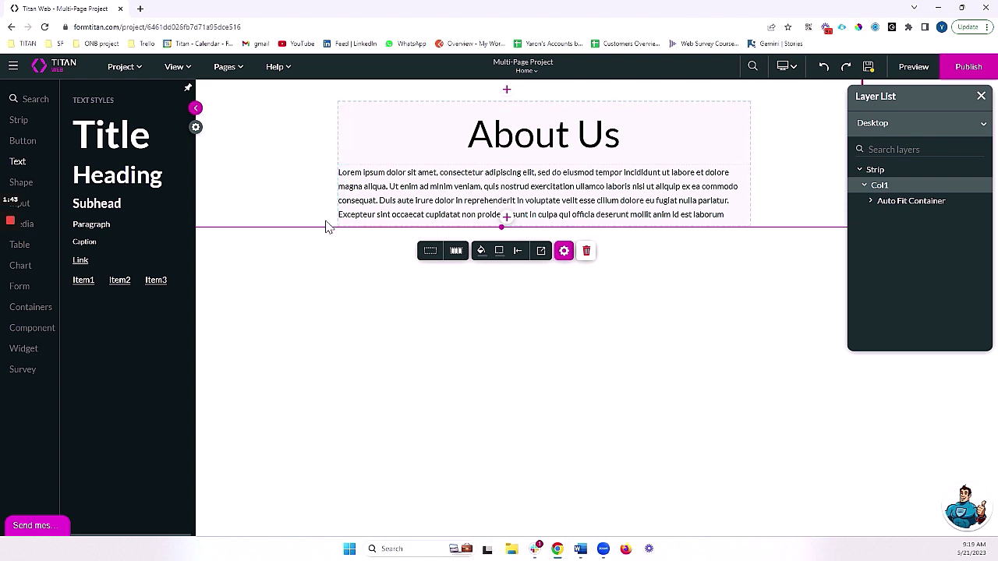
- Switch the paragraph to Custom HTML and colour its text #993366
left_click(425, 209)
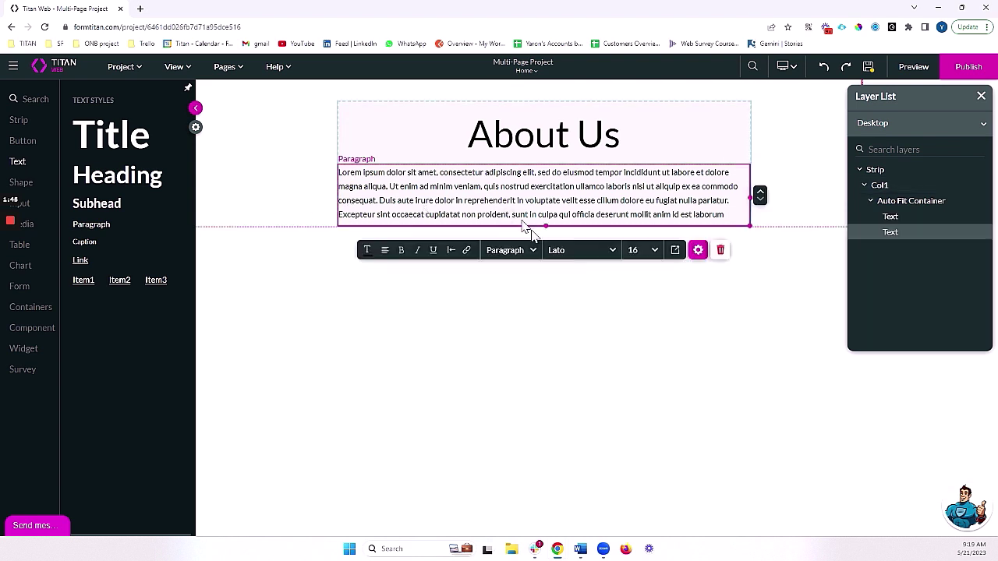
left_click(698, 250)
left_click(491, 324)
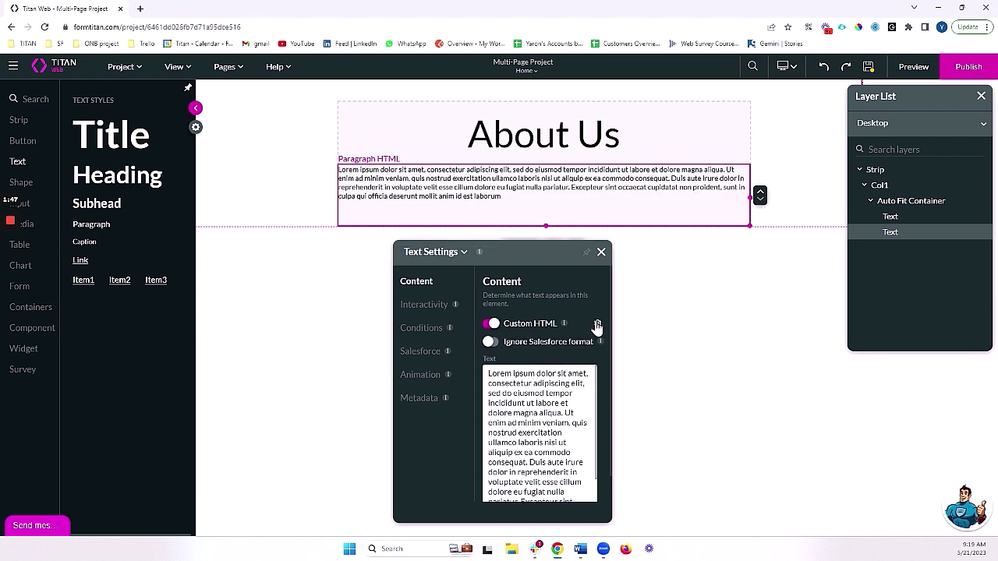
left_click(597, 323)
key("ctrl+a")
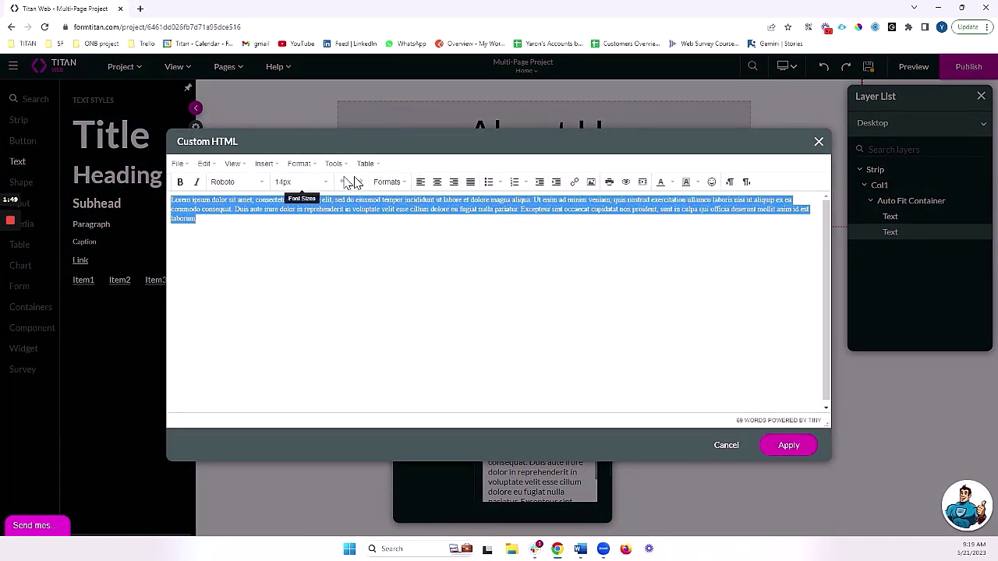
left_click(673, 182)
left_click(691, 237)
left_click(801, 447)
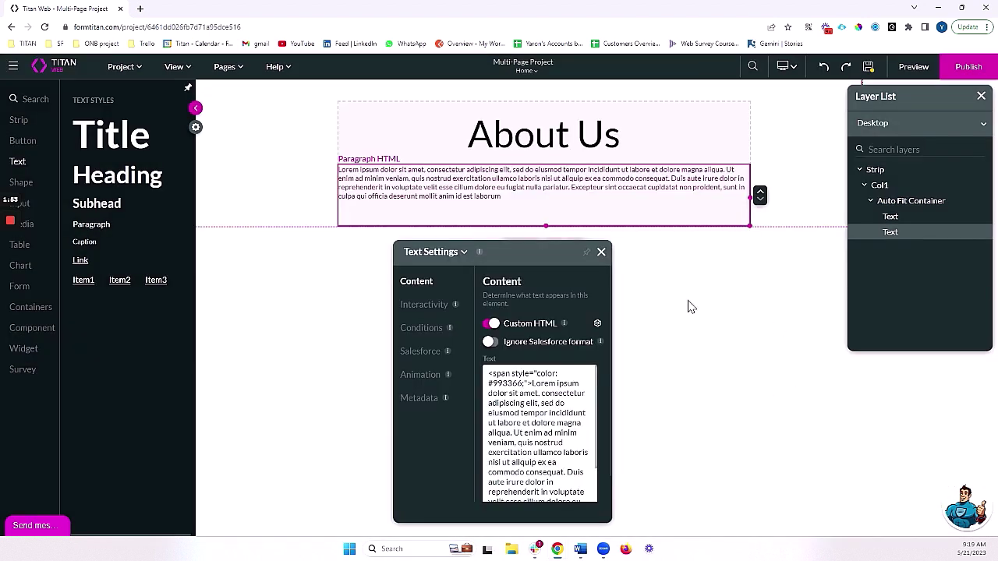
left_click(684, 305)
left_click(328, 224)
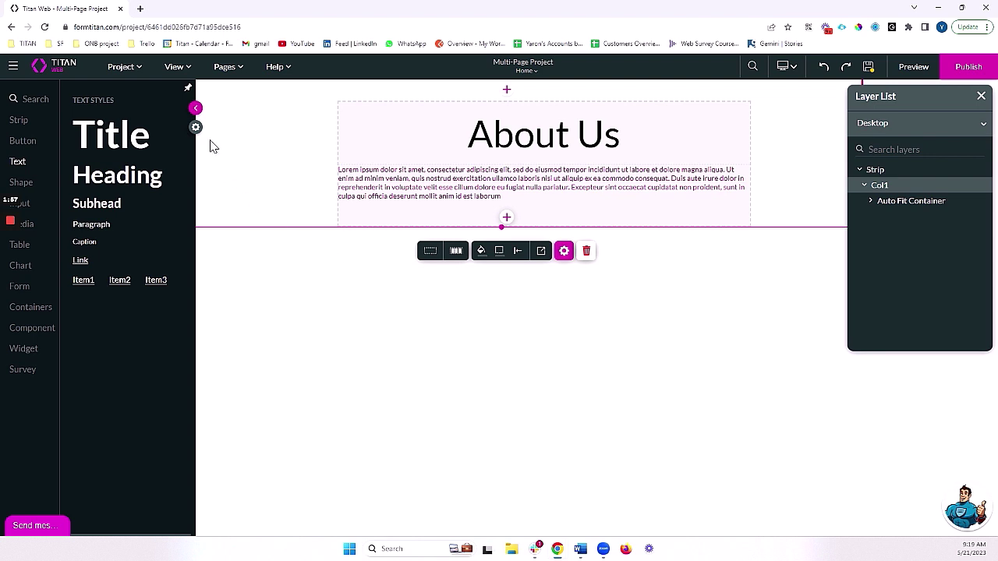
left_click(195, 107)
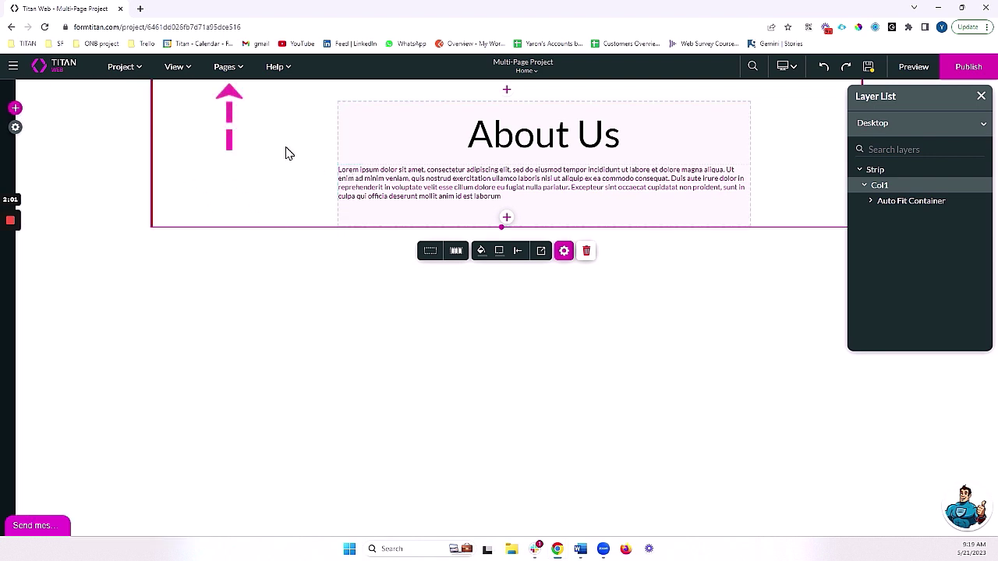
- Save the Home page when starting a new page
left_click(226, 67)
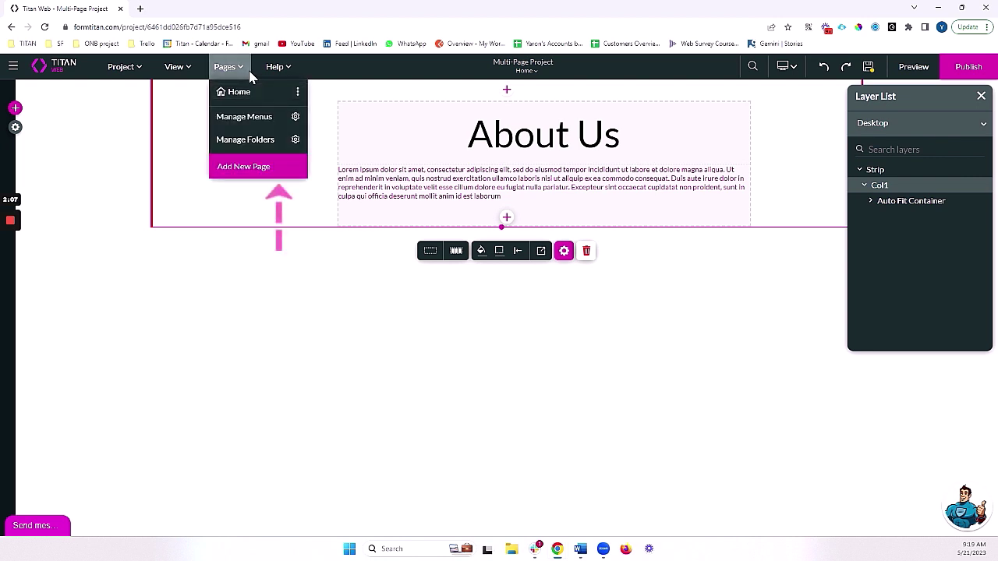
left_click(259, 170)
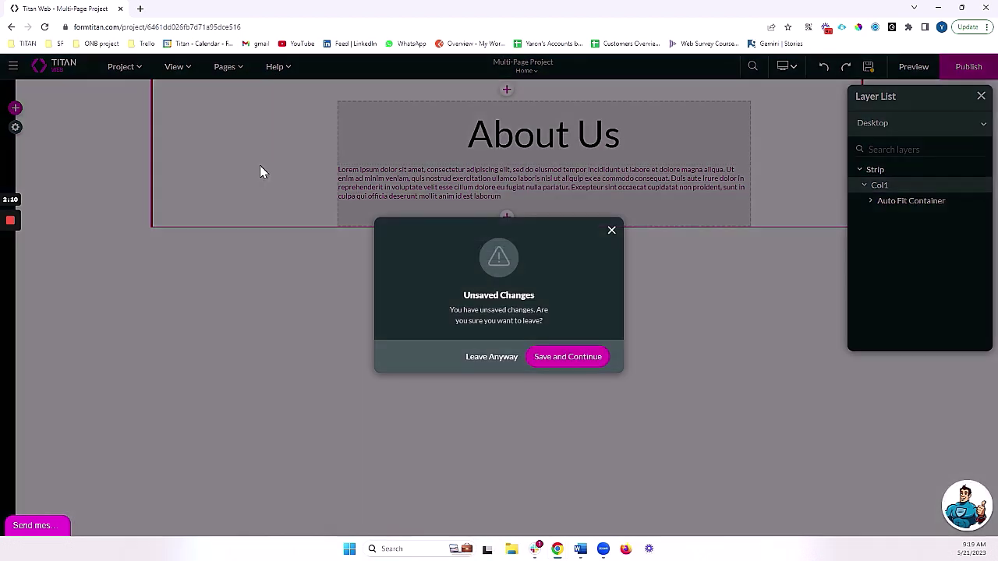
left_click(567, 360)
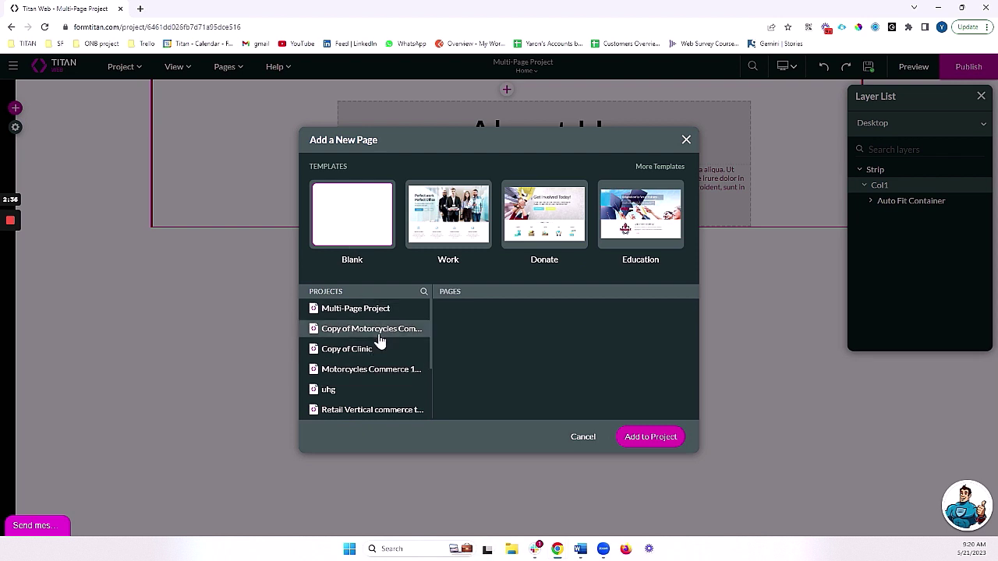
- Add a new page from the Blank template to the Multi-Page Project
left_click(379, 308)
left_click(479, 309)
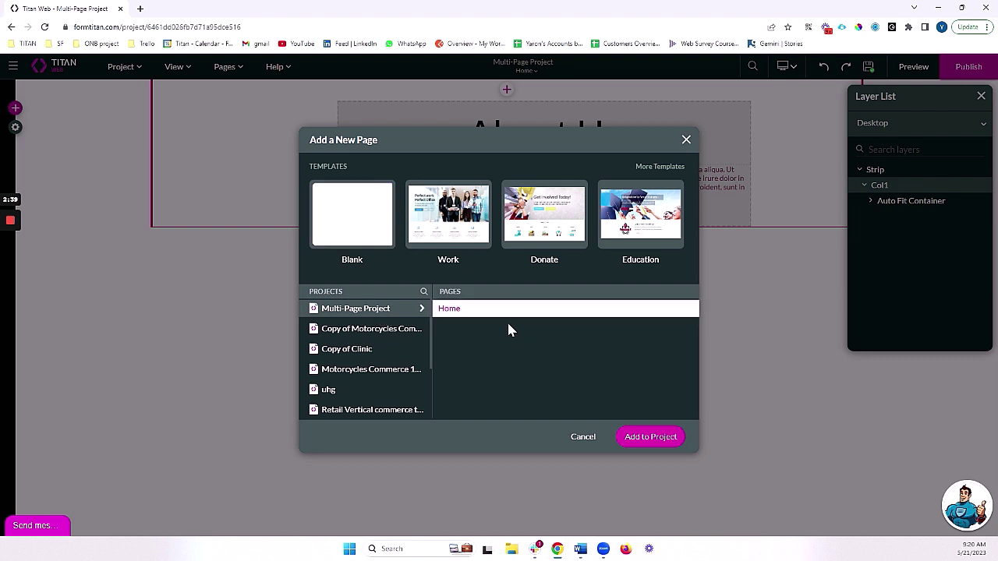
left_click(357, 226)
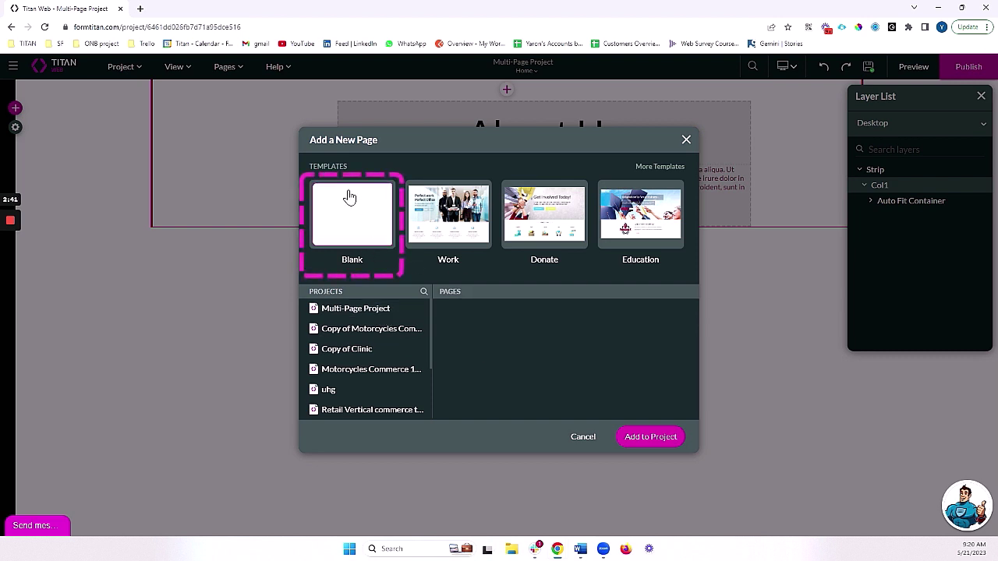
left_click(641, 438)
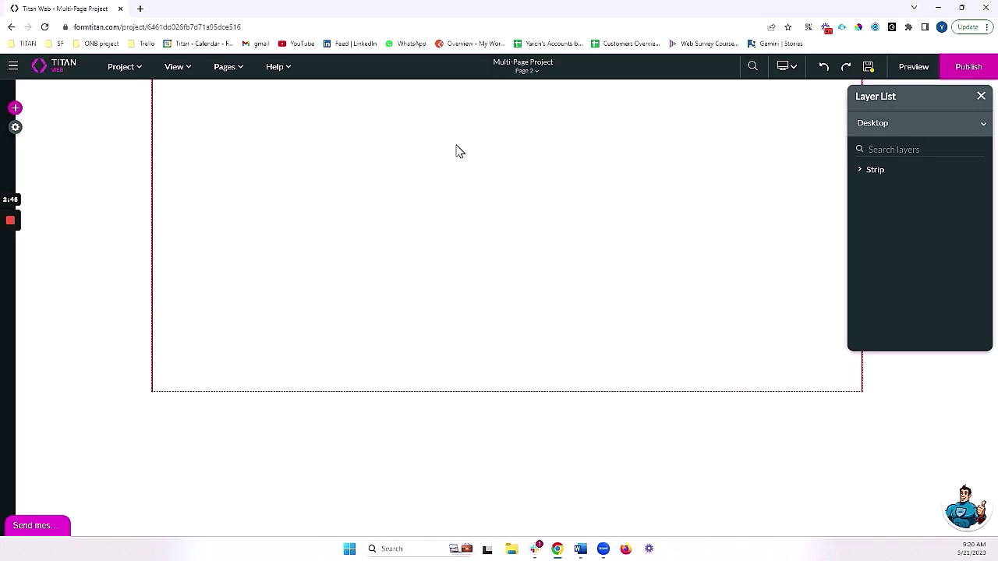
- Place the Music Staff card from My Component at the top-left of Page 2's column
left_click(298, 176)
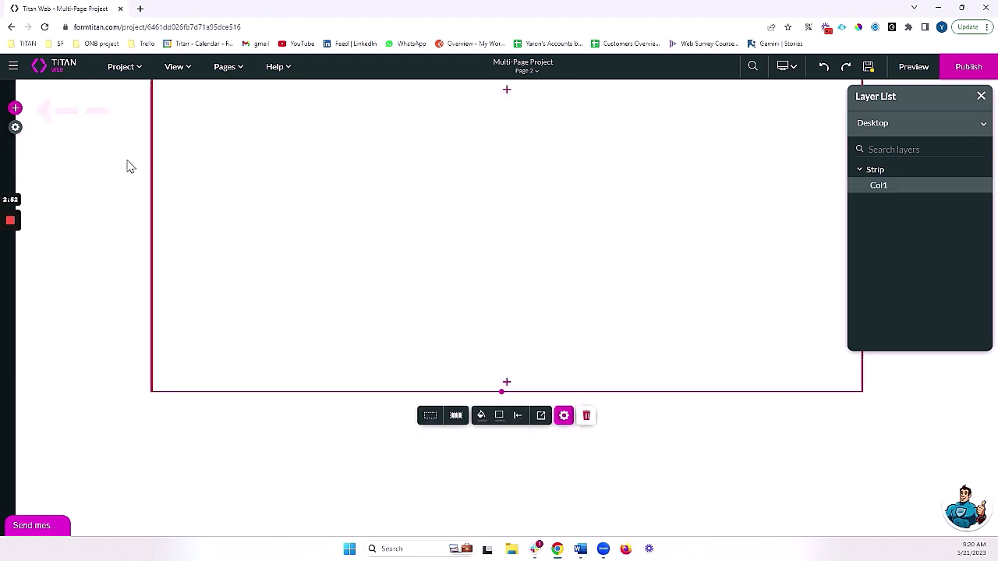
left_click(17, 110)
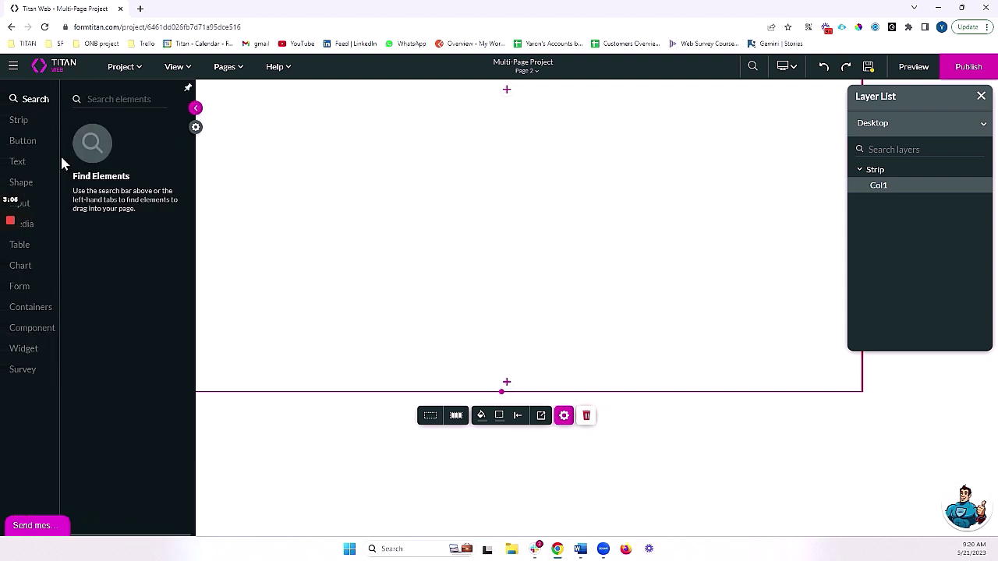
left_click(31, 329)
left_click(115, 102)
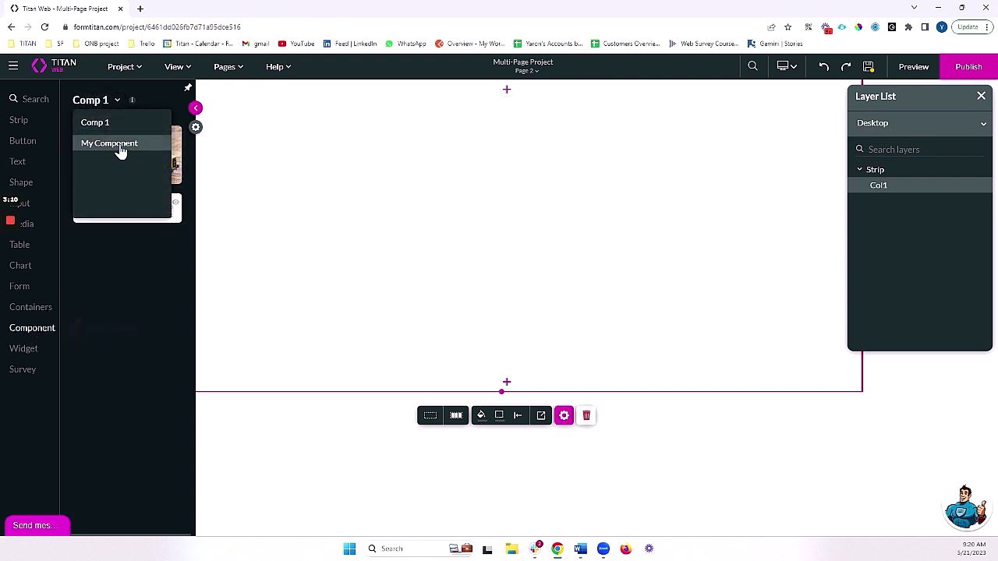
left_click(120, 144)
left_click_drag(120, 296, 314, 160)
left_click(196, 108)
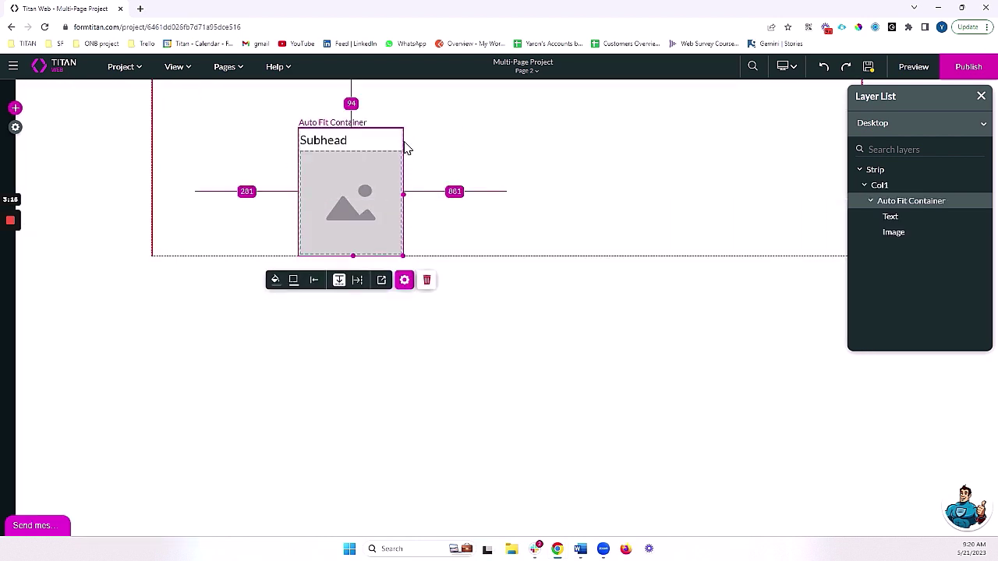
left_click_drag(404, 149, 268, 115)
- Enable Repeat column on Col1 and narrow its width
left_click(414, 160)
left_click(564, 246)
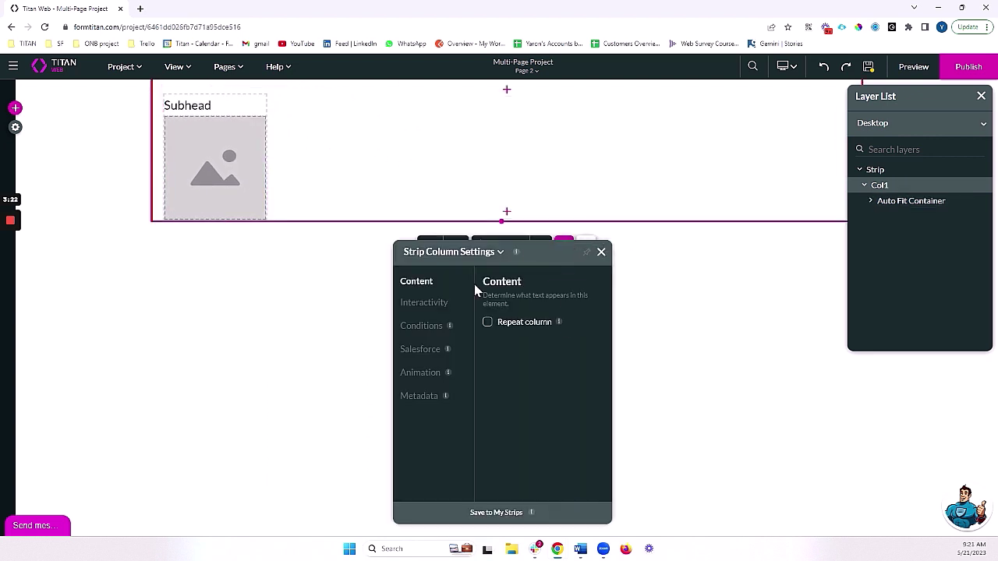
left_click(488, 323)
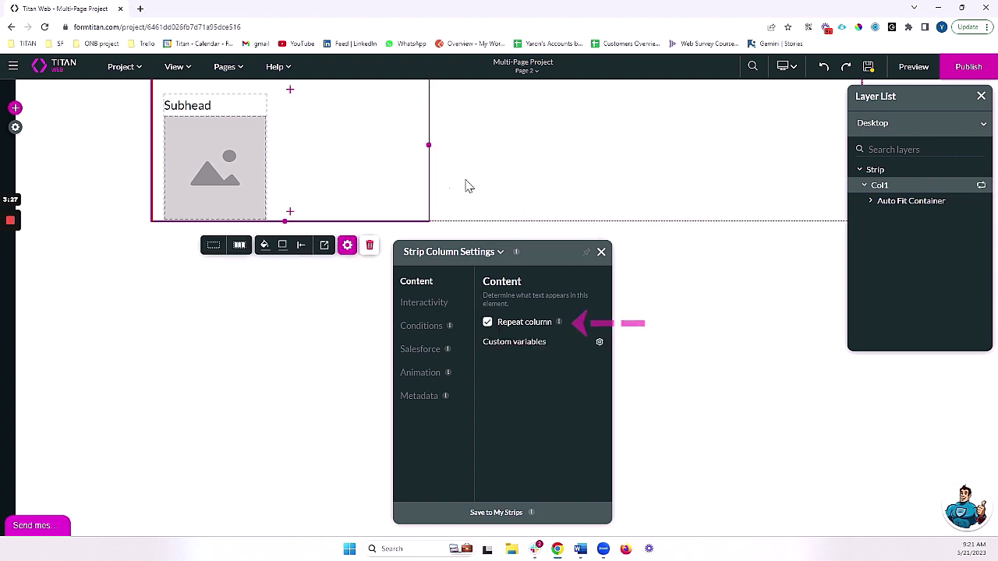
left_click_drag(430, 148, 296, 151)
left_click(262, 251)
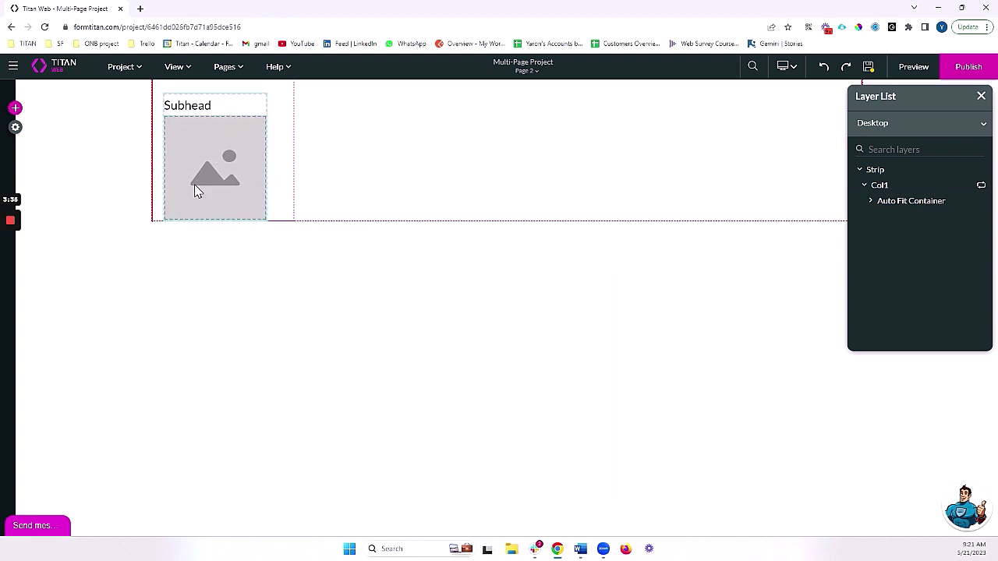
- Open the #1 Contact Salesforce integration's mapping, filtered to Page 2 elements
left_click(16, 128)
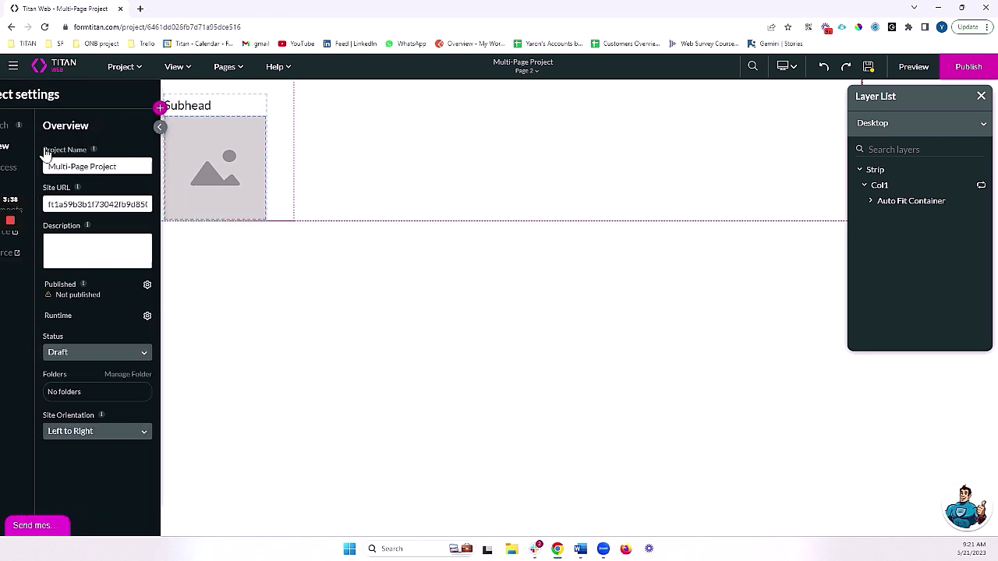
left_click(30, 231)
left_click(712, 258)
left_click(281, 151)
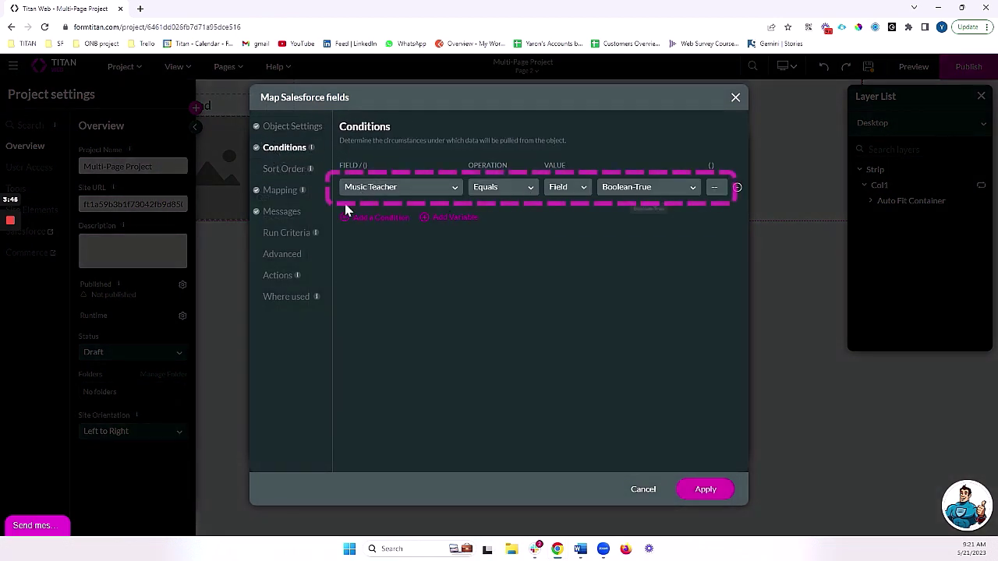
left_click(281, 190)
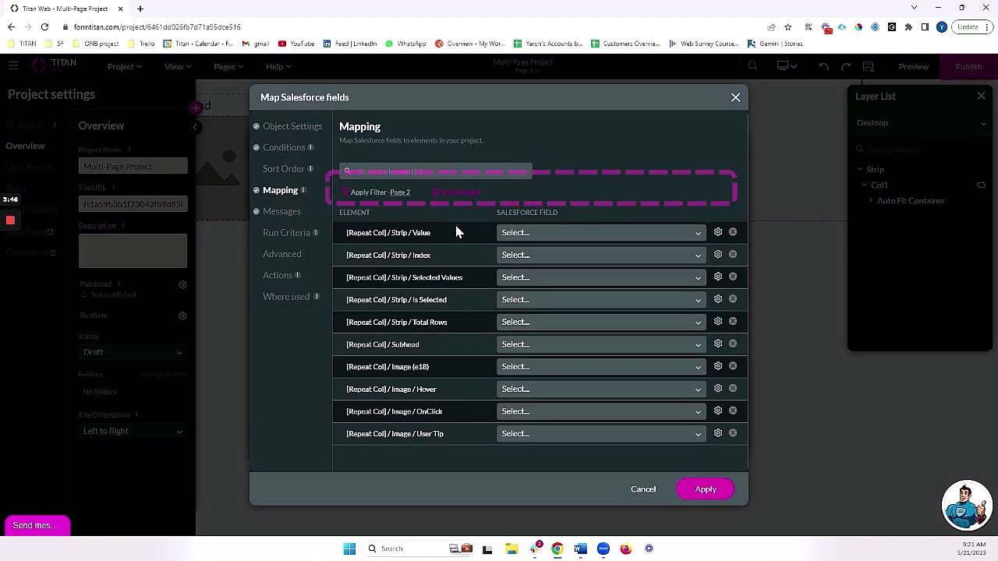
left_click(399, 192)
left_click(370, 245)
left_click(372, 195)
left_click(383, 212)
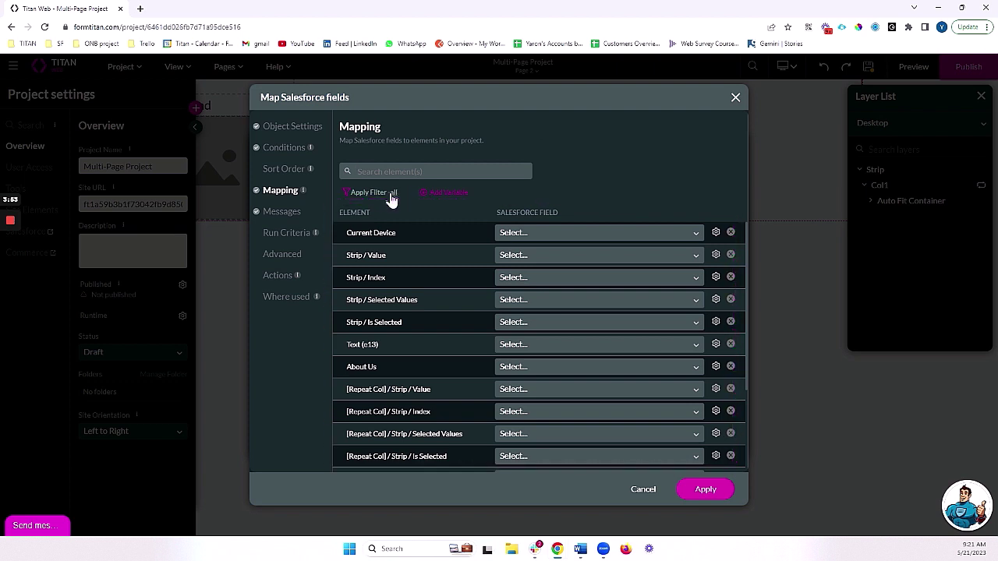
left_click(391, 195)
mouse_move(396, 228)
left_click(457, 236)
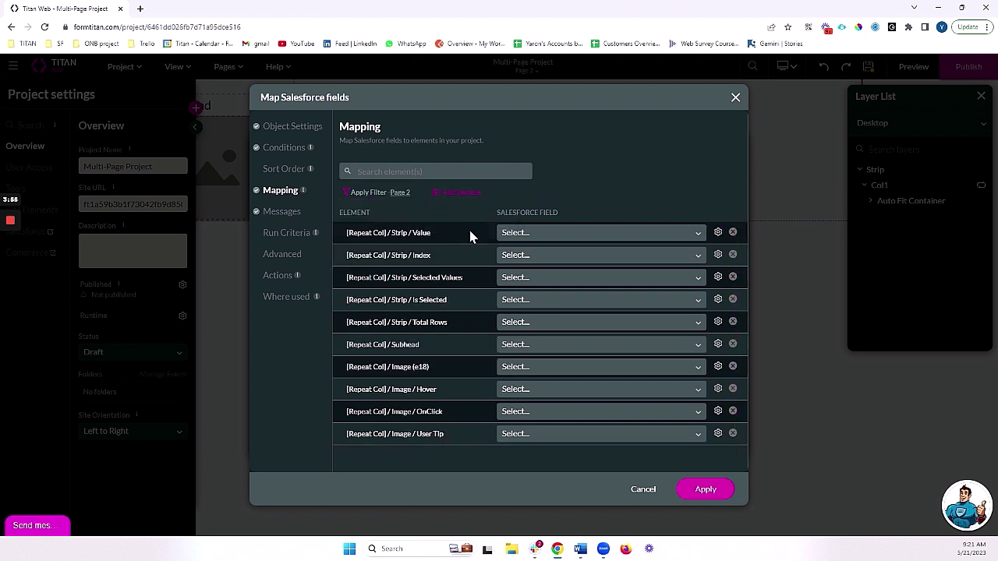
- Map Subhead to Full Name and the image to Picture
left_click(525, 343)
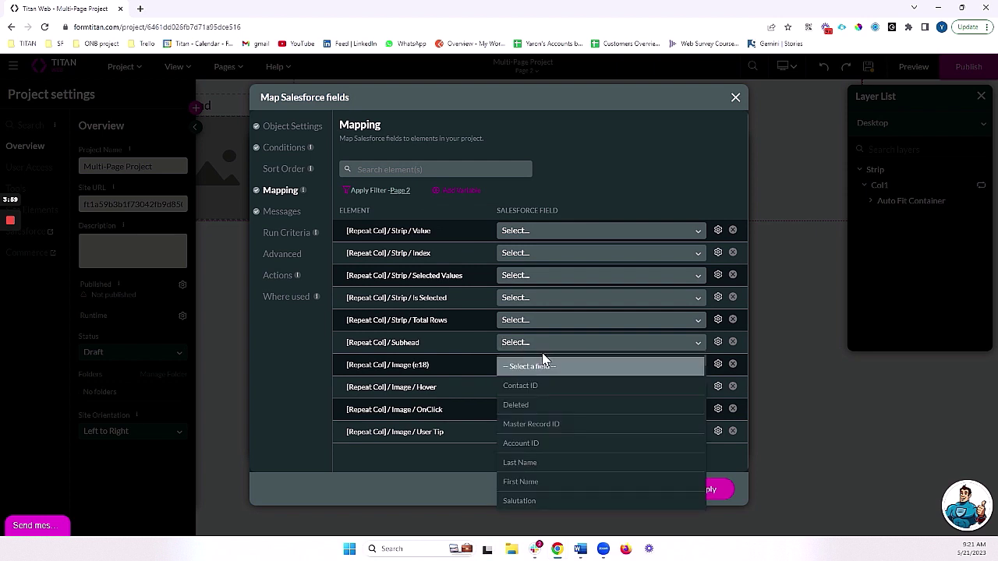
type("Full")
left_click(544, 359)
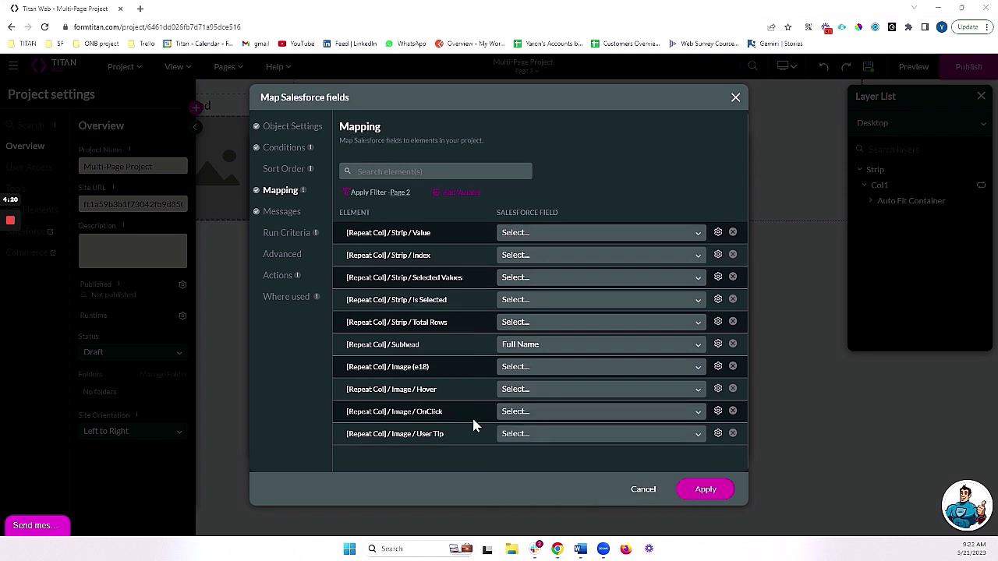
left_click(520, 368)
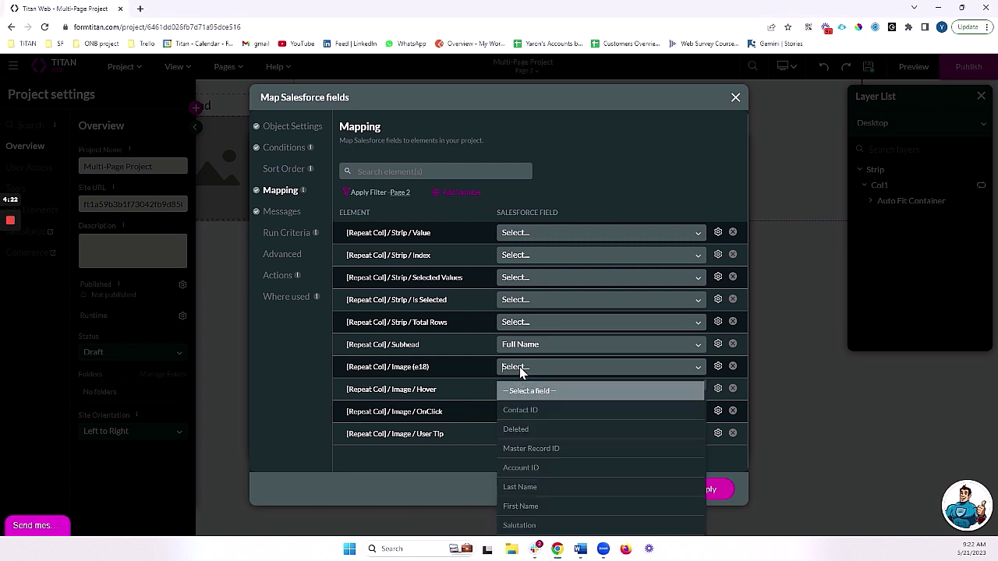
type("pictu")
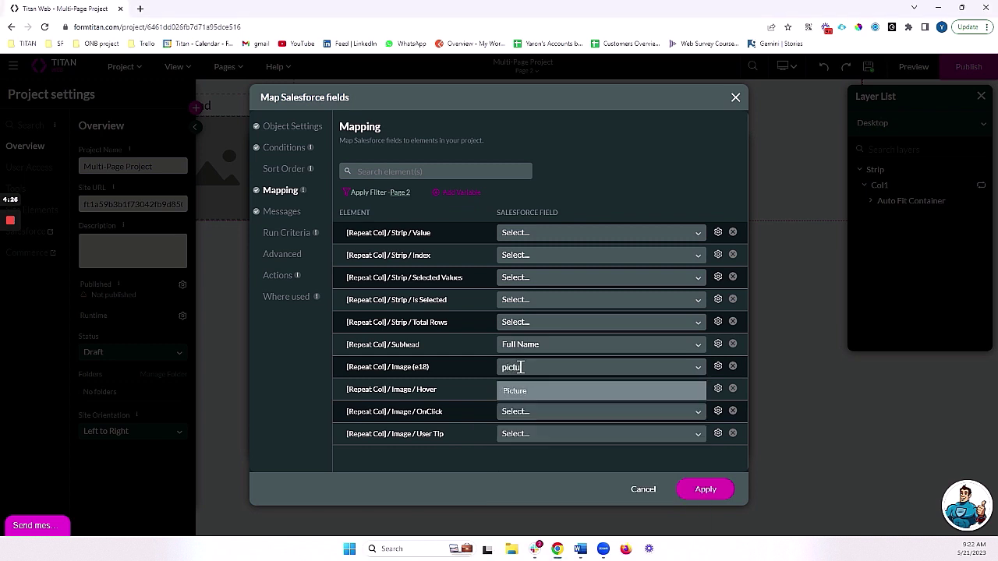
left_click(530, 394)
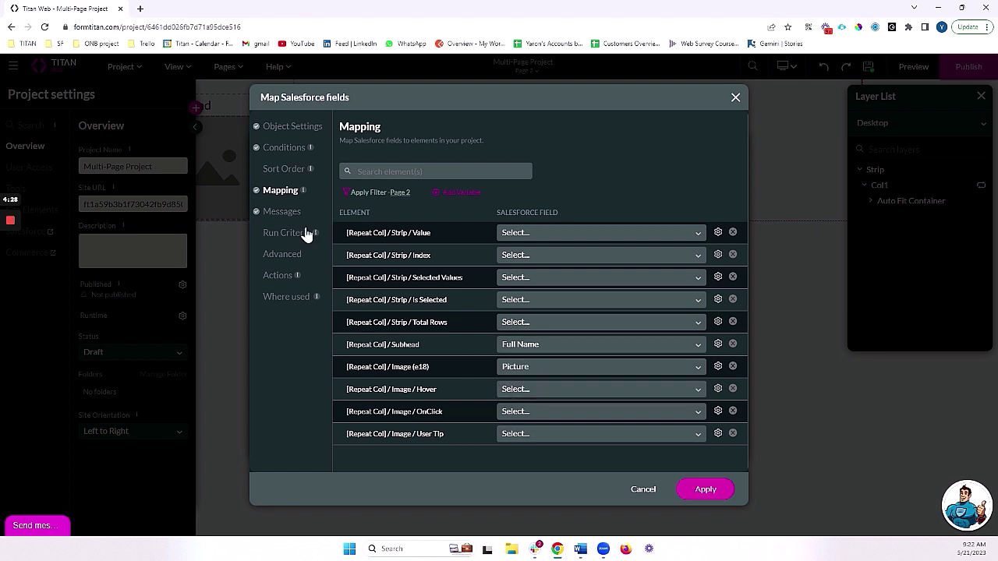
- Set the data pull to run on user action and apply the integration
left_click(283, 148)
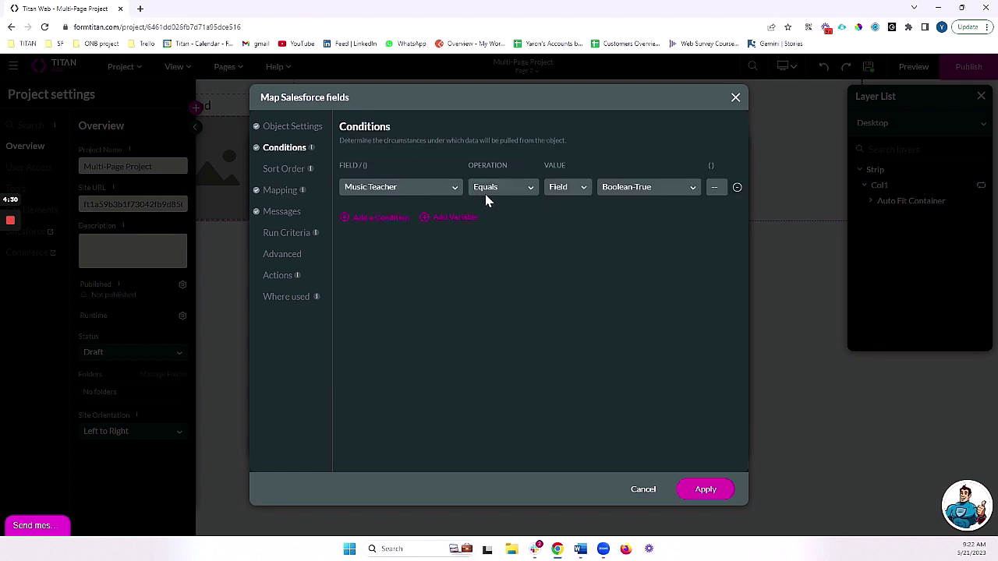
left_click(267, 128)
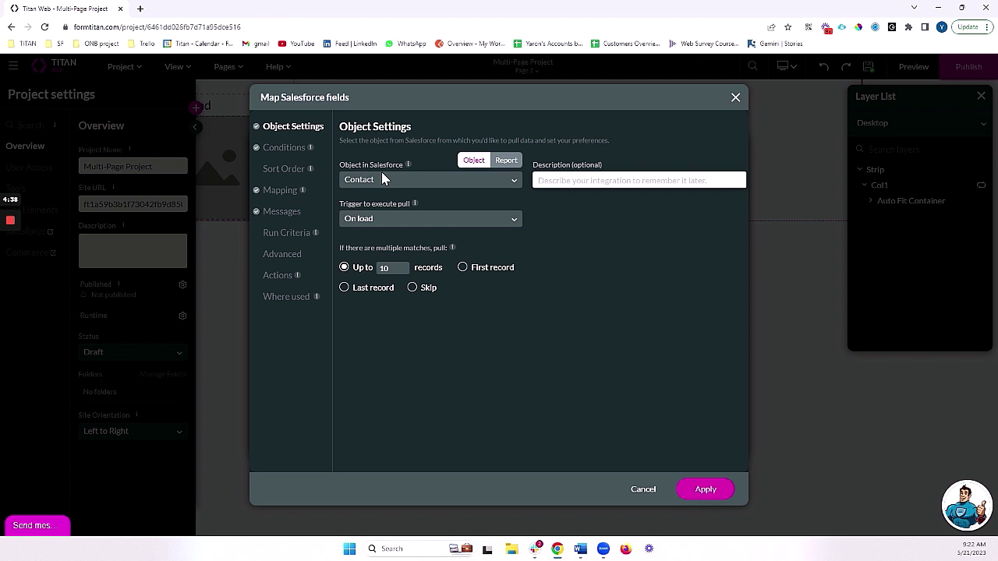
left_click(392, 221)
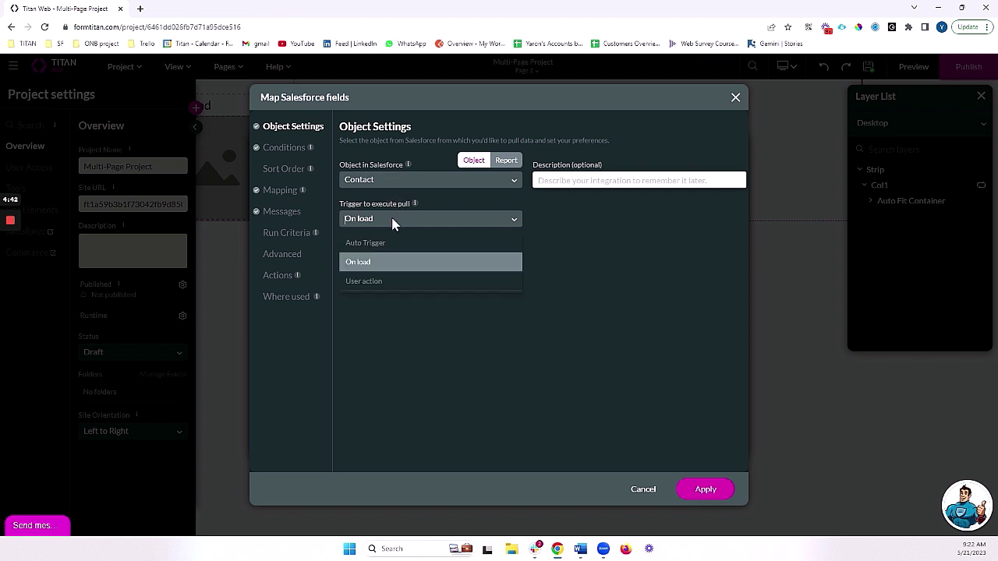
left_click(369, 282)
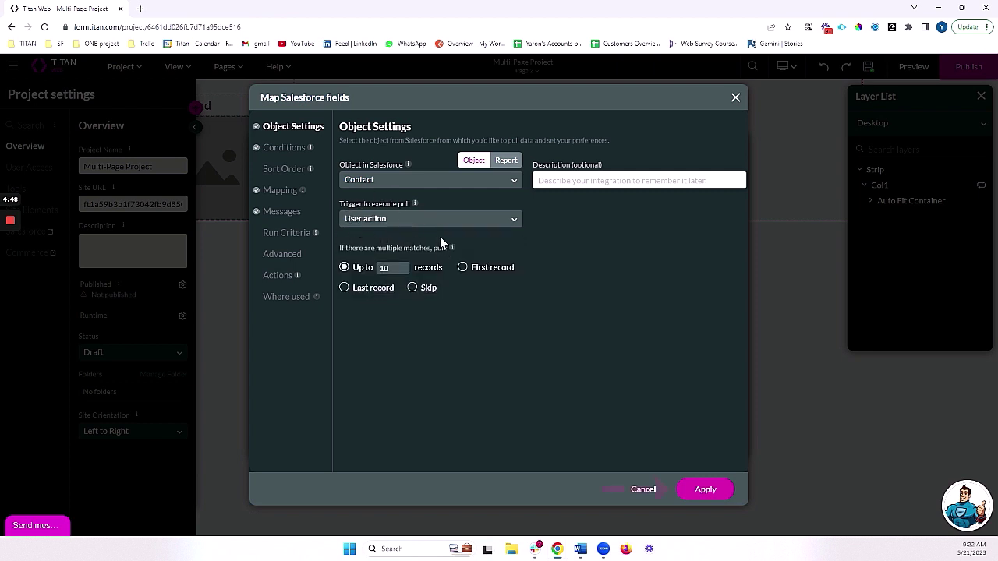
left_click(706, 489)
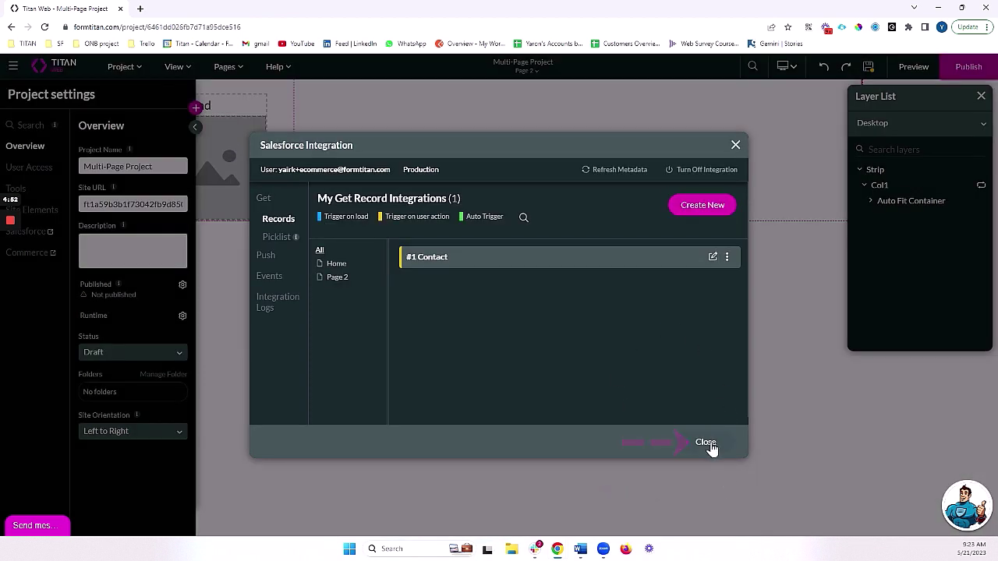
- Close the Salesforce windows and bring up Page 2's Configure Actions window
left_click(706, 442)
left_click(195, 128)
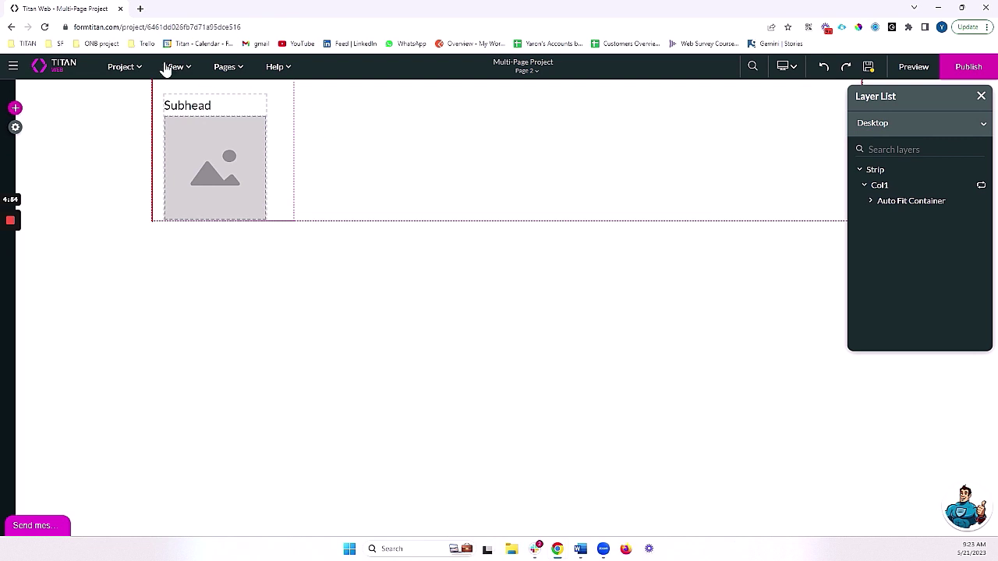
left_click(228, 68)
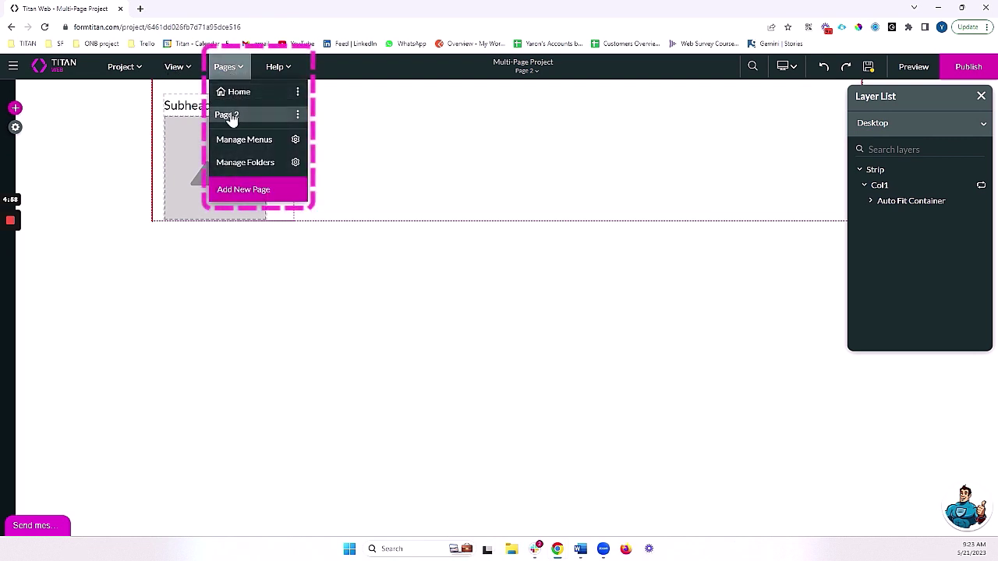
left_click(298, 117)
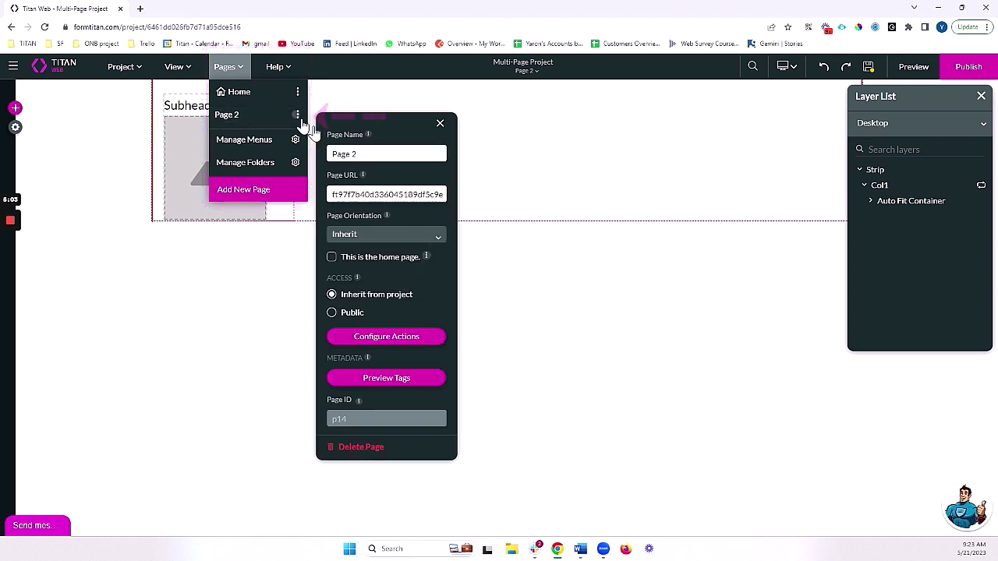
left_click(403, 341)
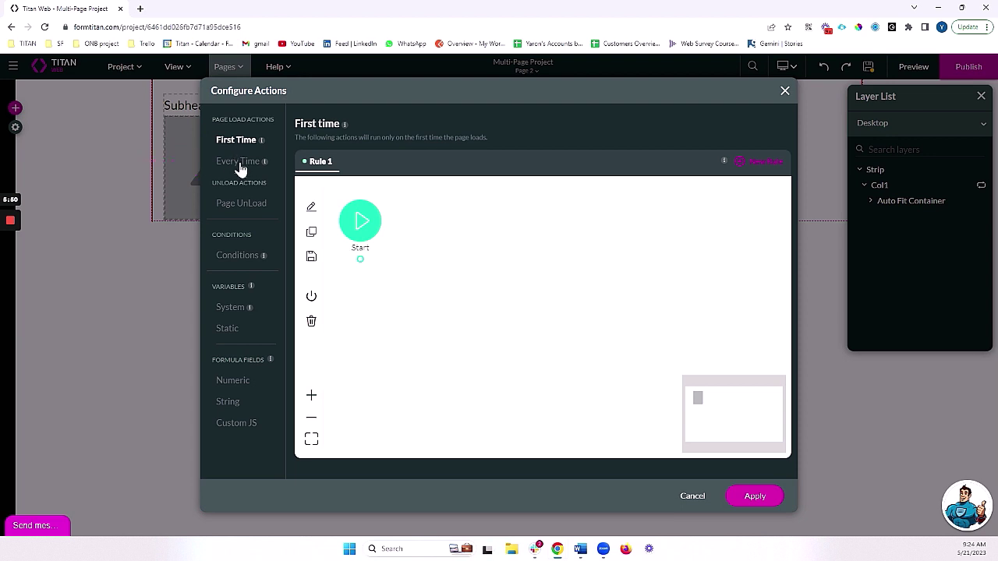
- Add a 'Bring teacher profile' Salesforce node using '#1 Contact (get)' to the Every Time rule and apply
left_click(239, 170)
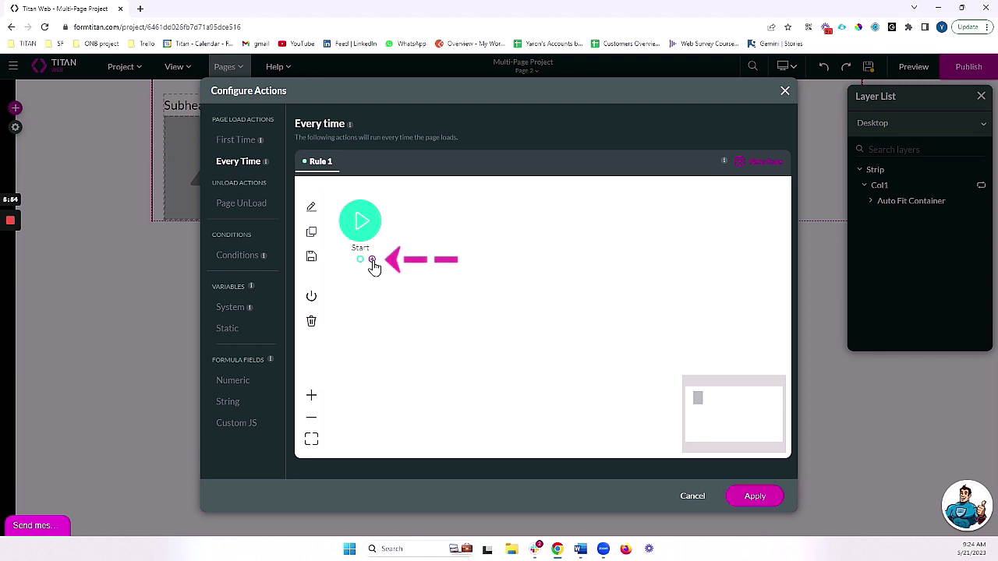
left_click(373, 260)
left_click(378, 265)
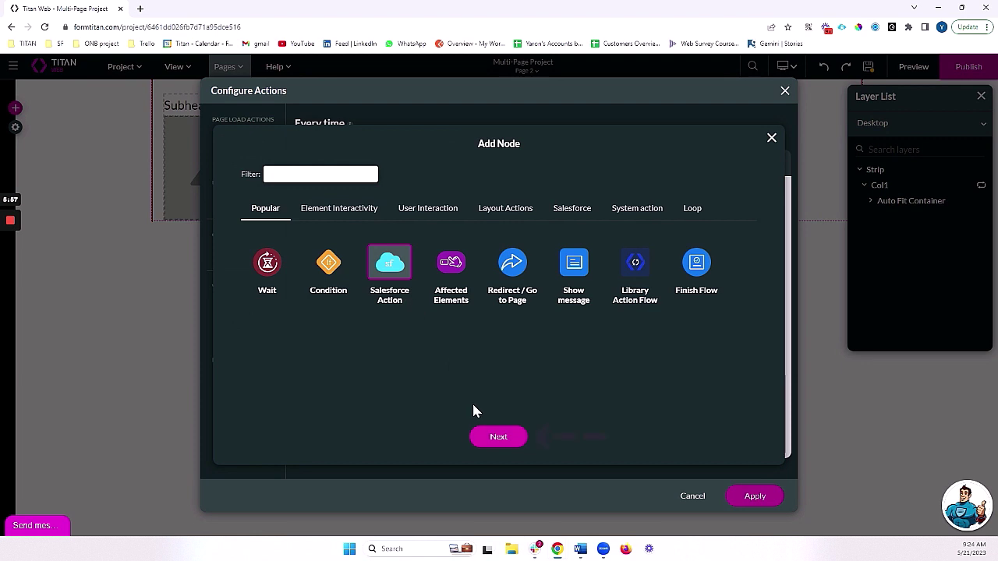
left_click(498, 437)
left_click(334, 226)
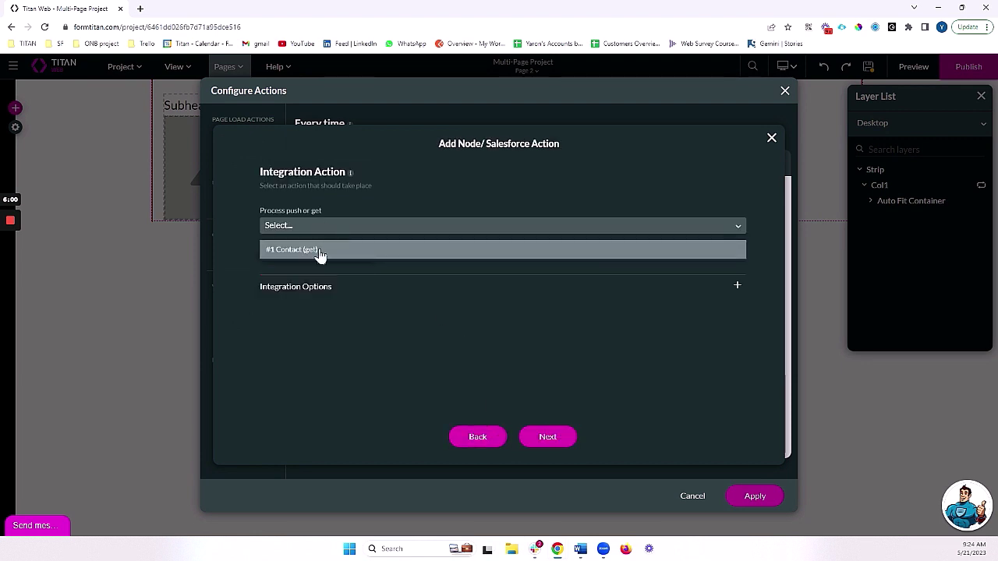
left_click(320, 254)
left_click(532, 445)
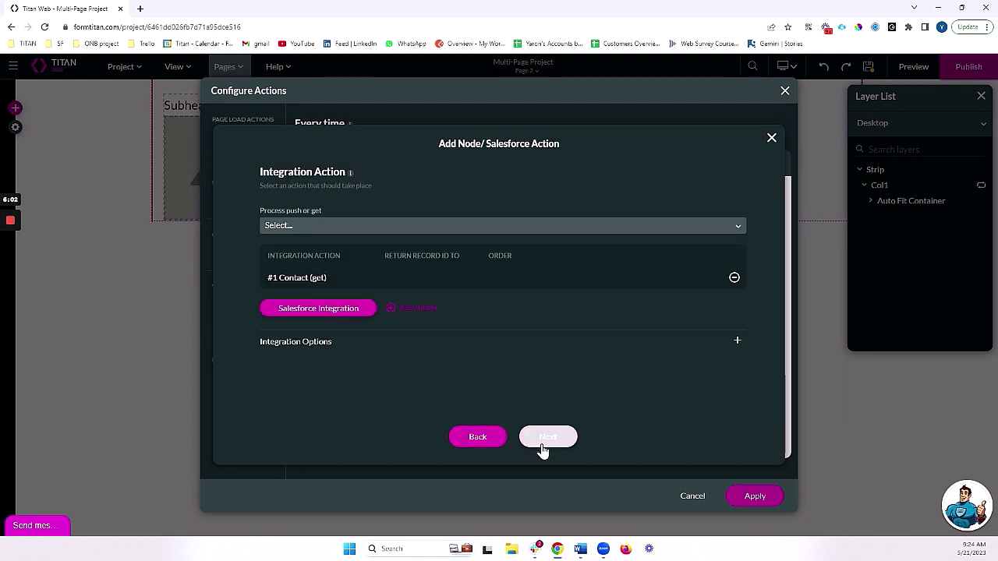
left_click(330, 169)
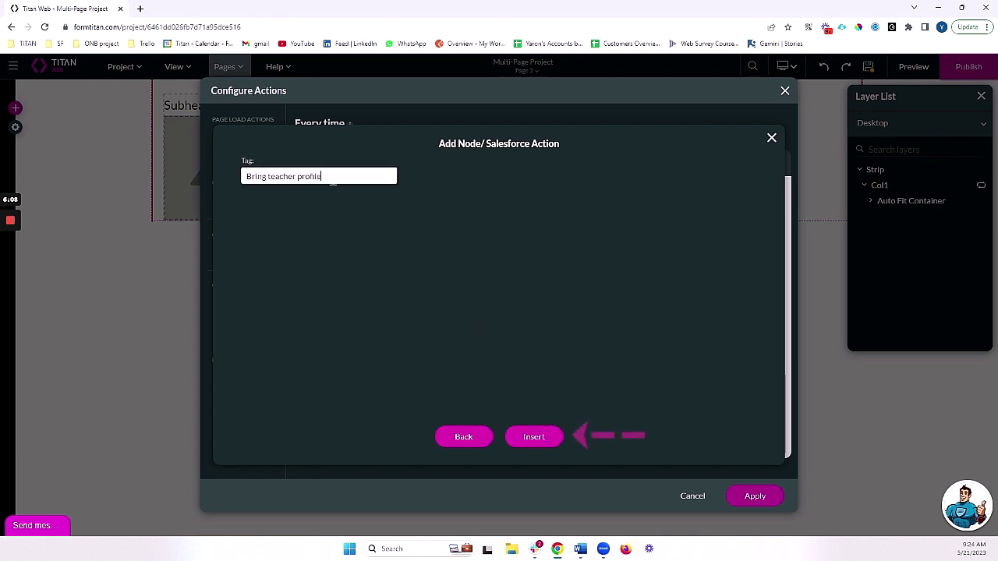
left_click(508, 437)
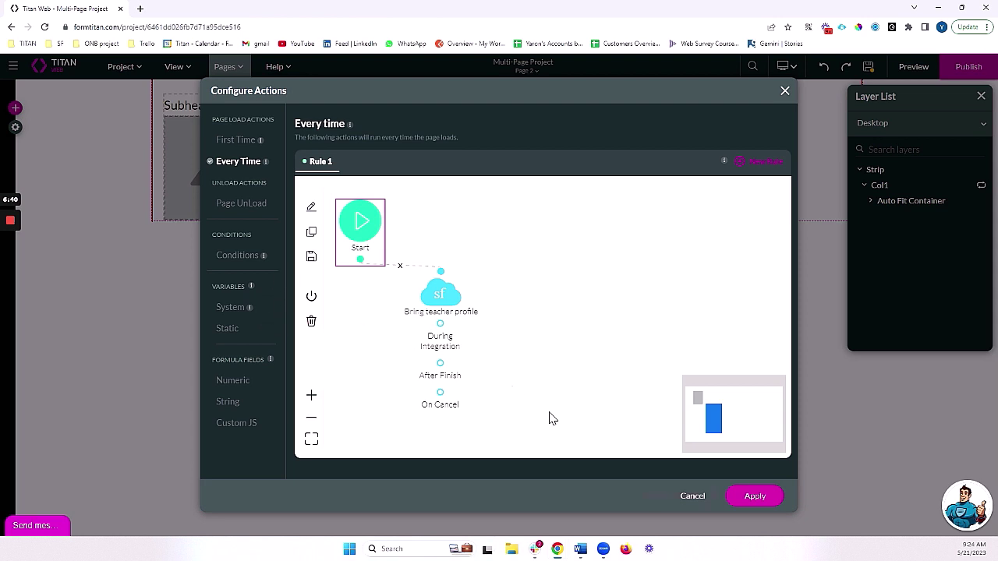
left_click(750, 496)
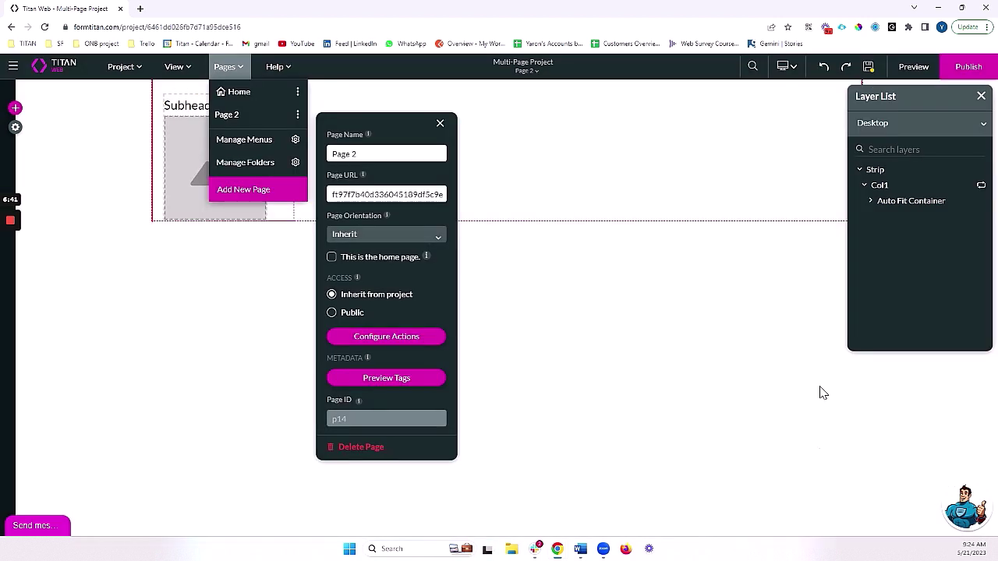
- Save the project and add a new blank Page 3
left_click(867, 68)
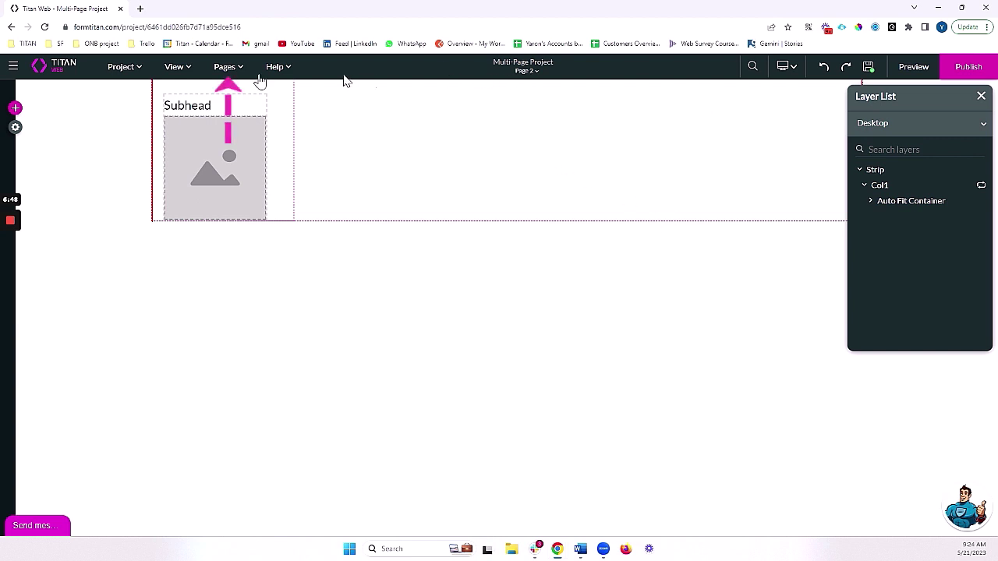
left_click(221, 68)
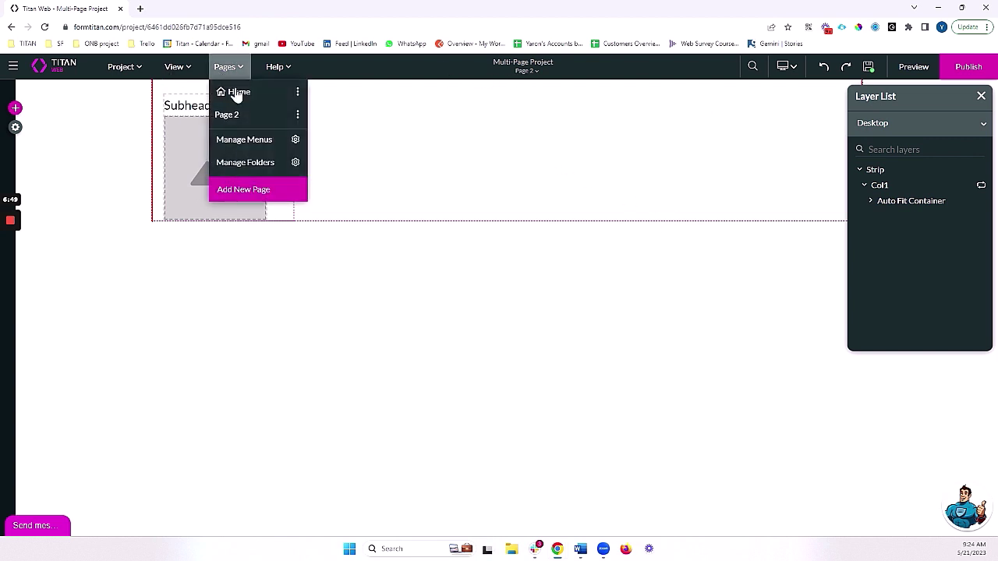
left_click(242, 191)
left_click(650, 438)
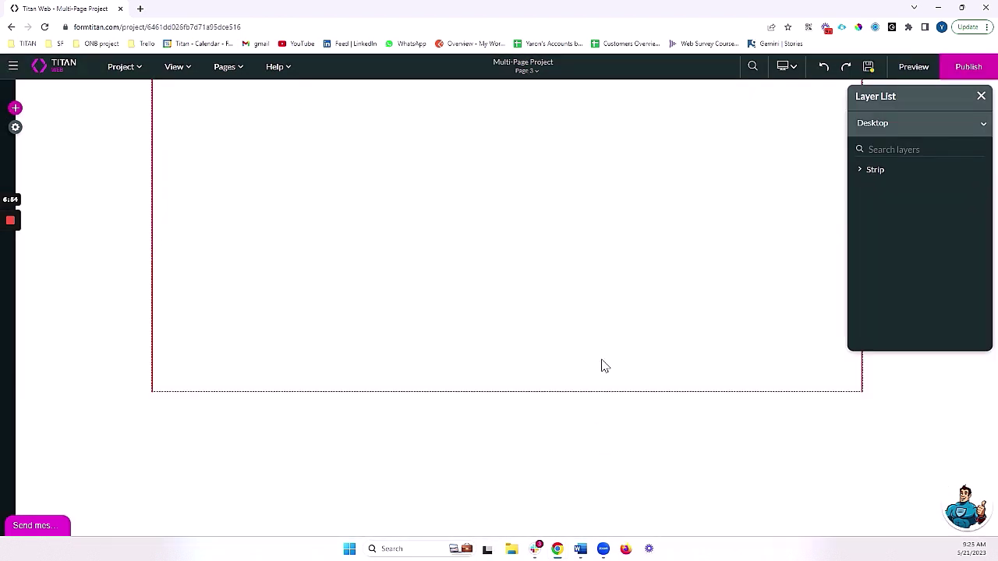
- Place the Standard Form component from My Component on Page 3, centred horizontally
left_click(15, 107)
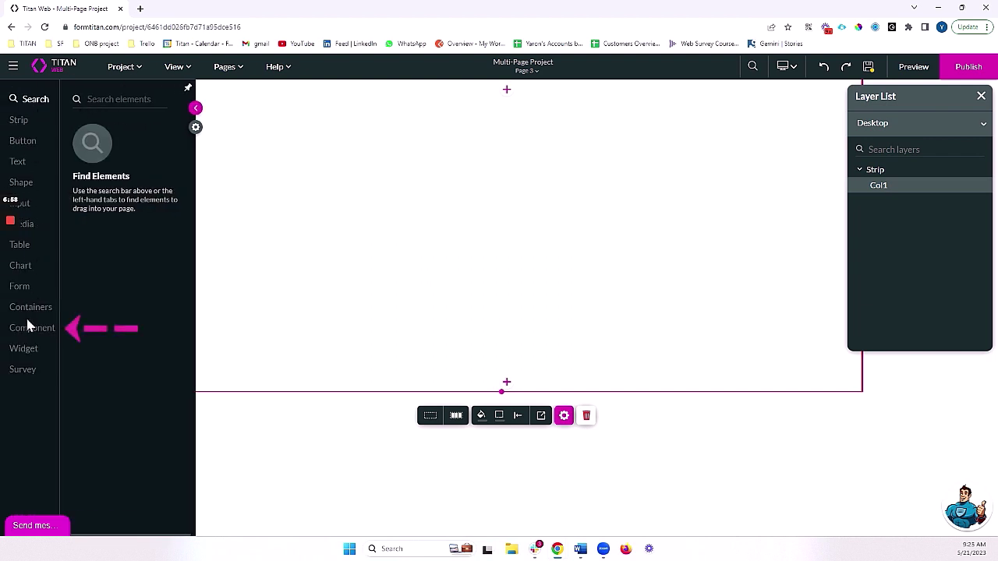
left_click(28, 328)
left_click(105, 100)
left_click(109, 143)
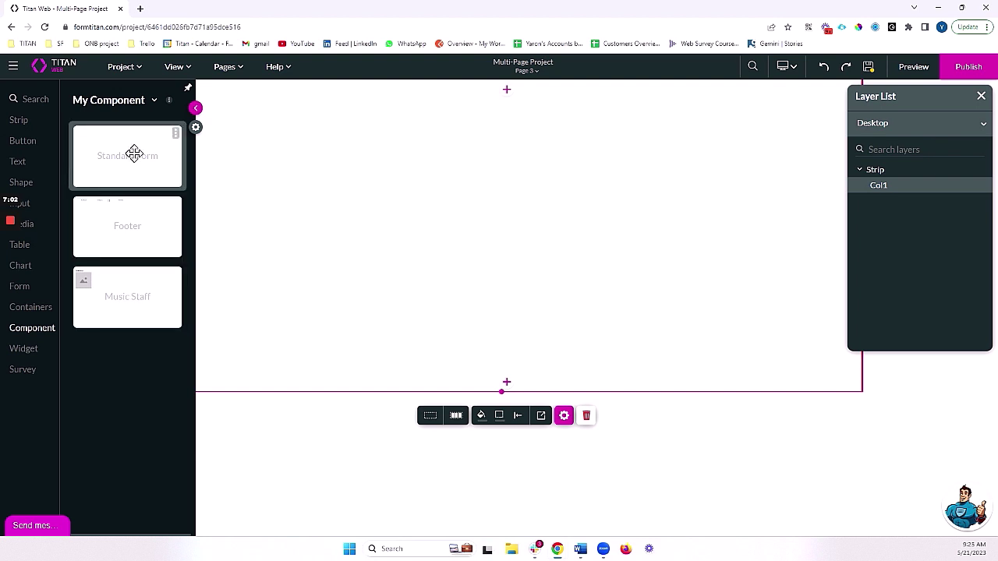
left_click_drag(134, 154, 468, 175)
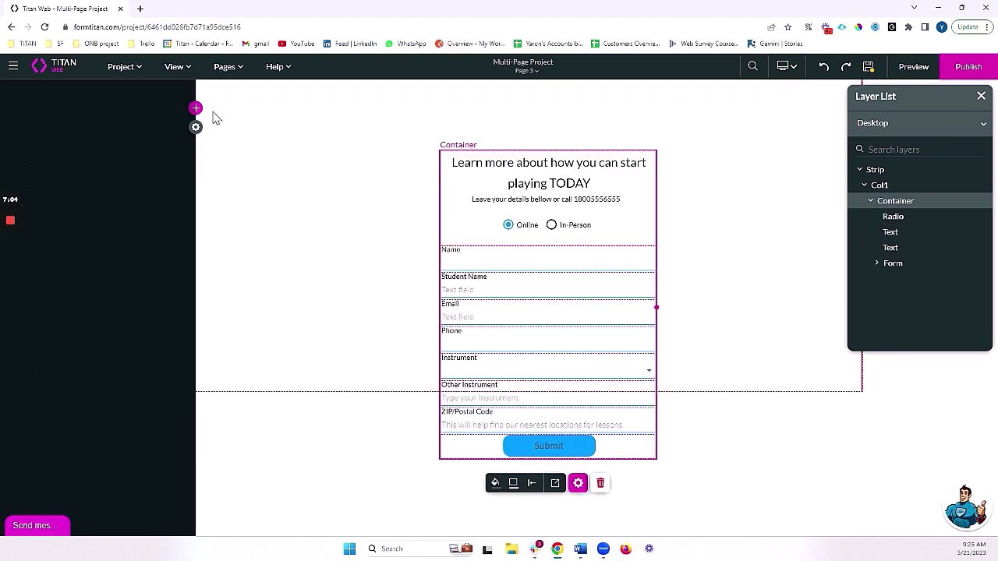
left_click(532, 483)
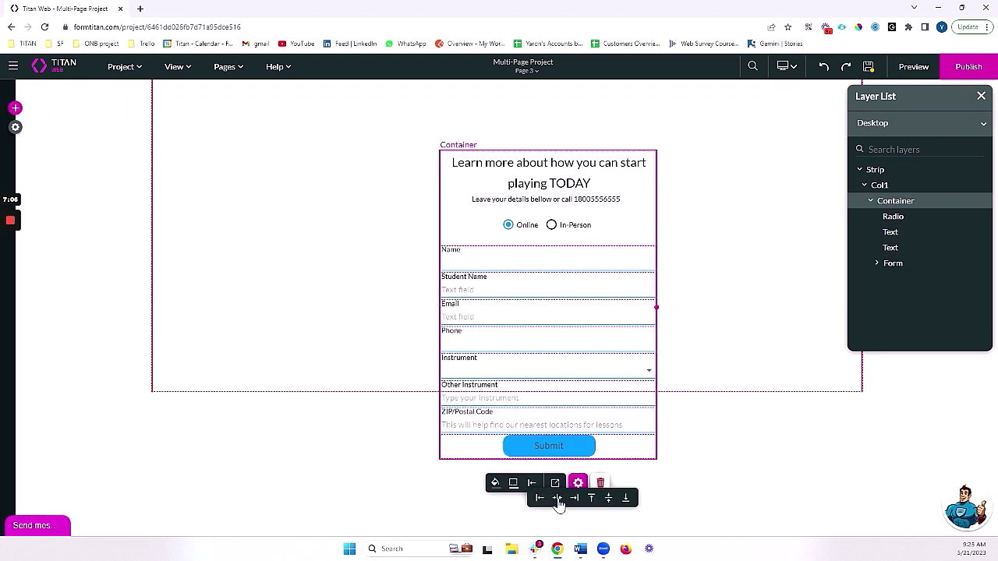
left_click(559, 503)
- Nudge the form container slightly higher in its column and save the project
left_click(662, 286)
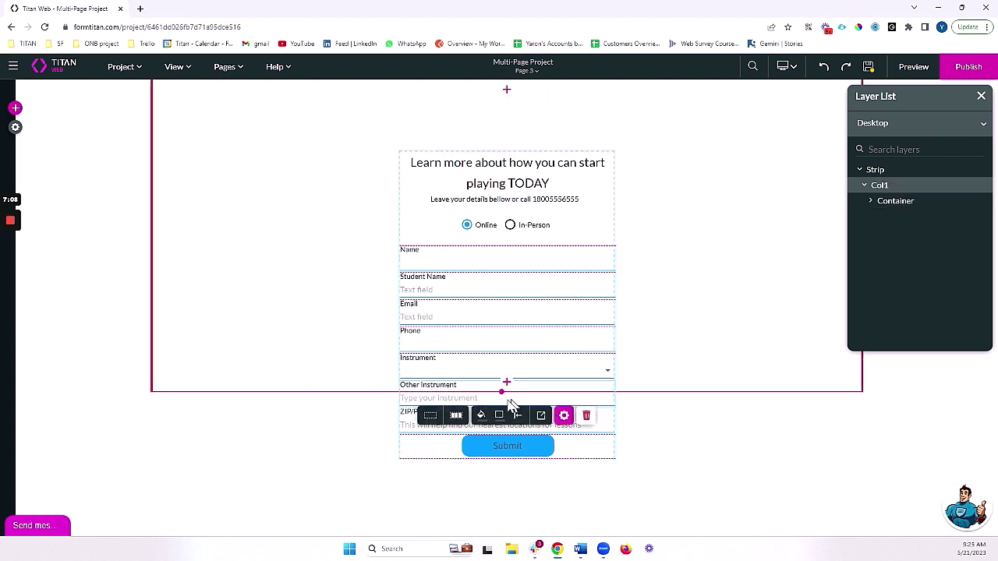
left_click(601, 205)
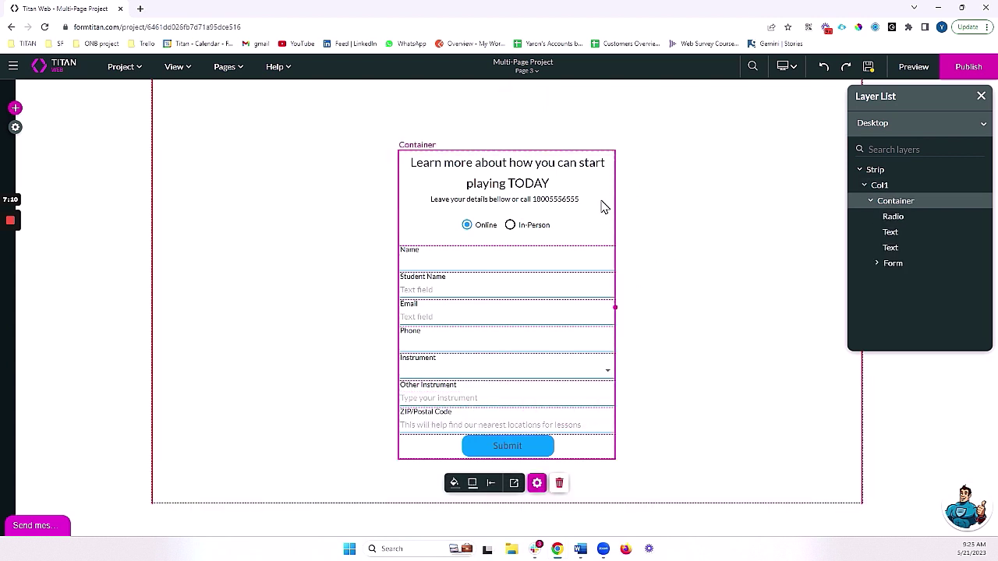
left_click_drag(606, 206, 601, 180)
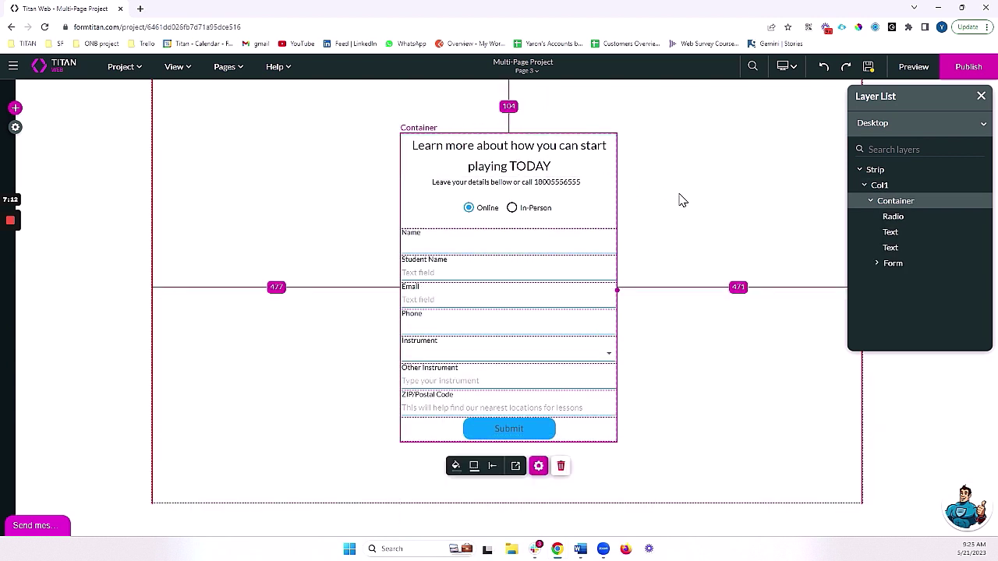
left_click(679, 200)
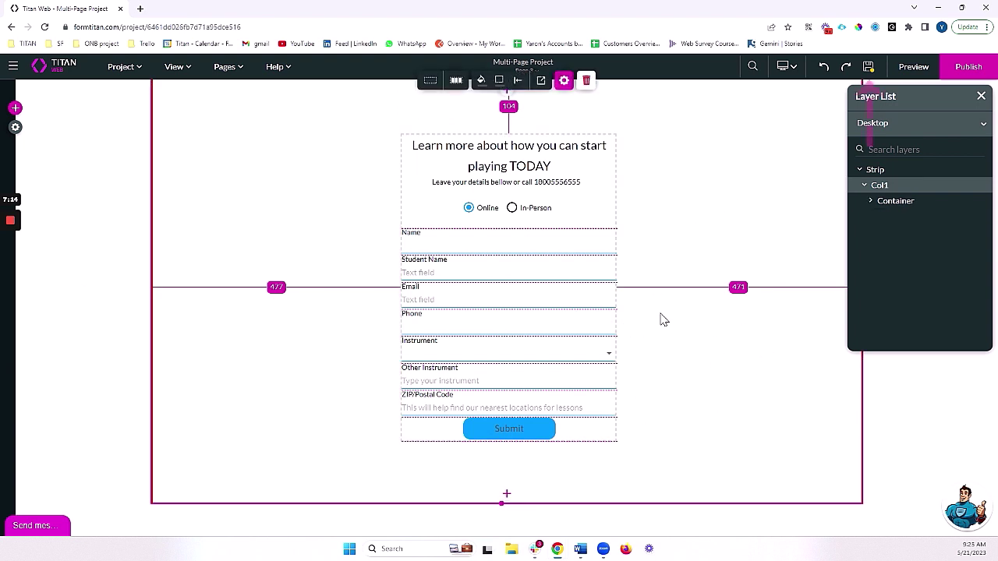
left_click(870, 69)
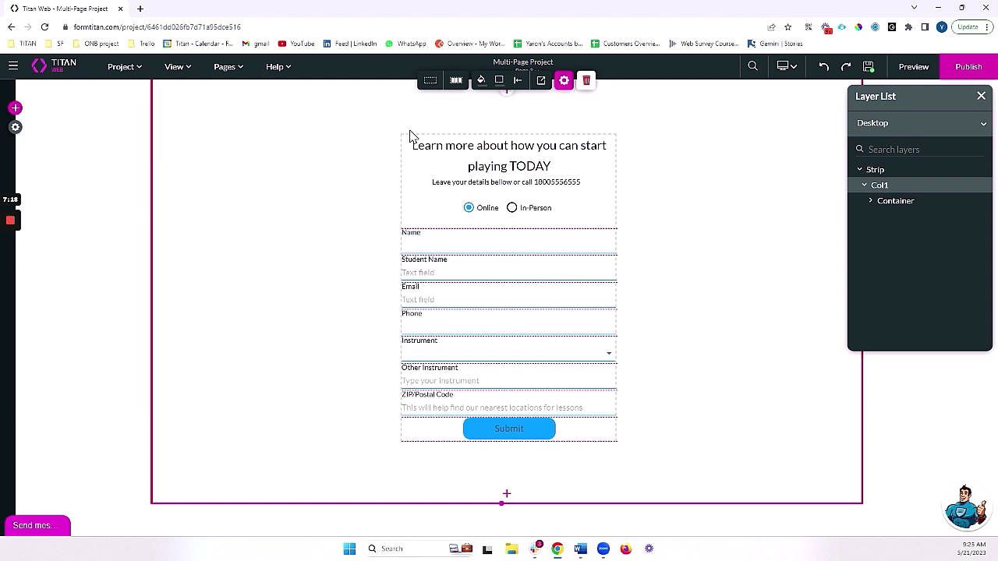
- Rename Page 2 to 'Teacher Profiles'
left_click(226, 67)
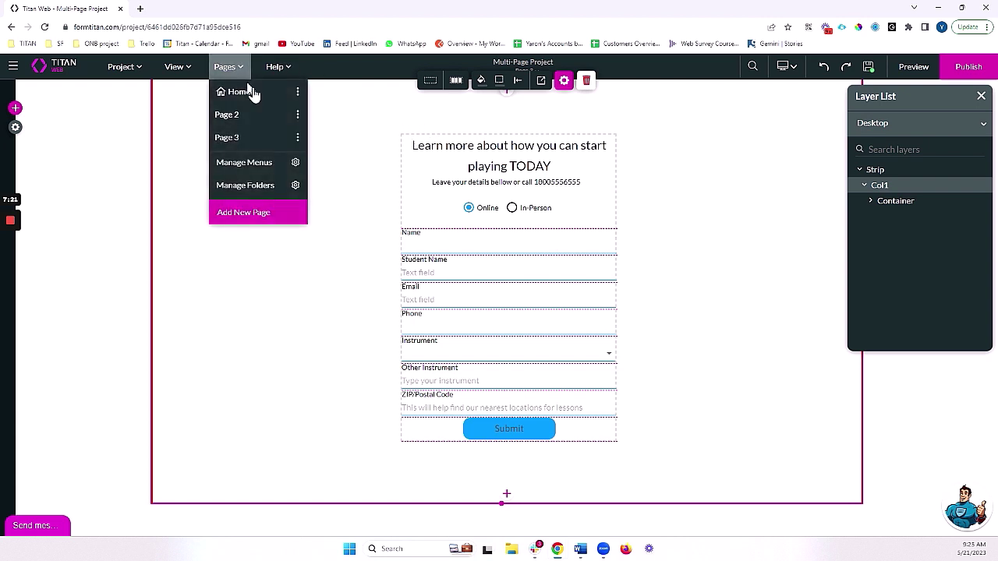
left_click(297, 117)
triple_click(370, 155)
type("T")
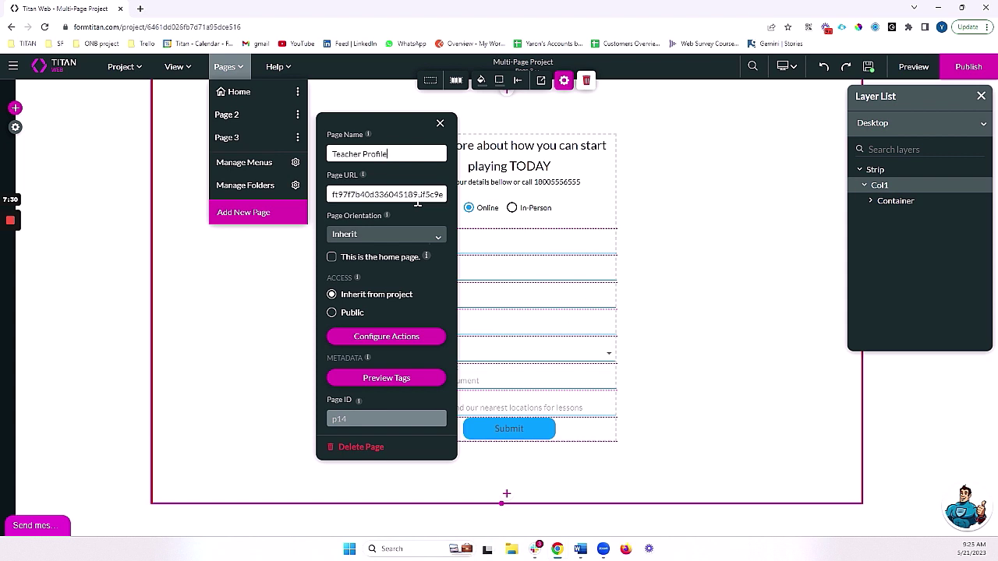
type("eacher Profiles")
left_click(251, 400)
- Rename Page 3 to 'Contact Us'
left_click(232, 70)
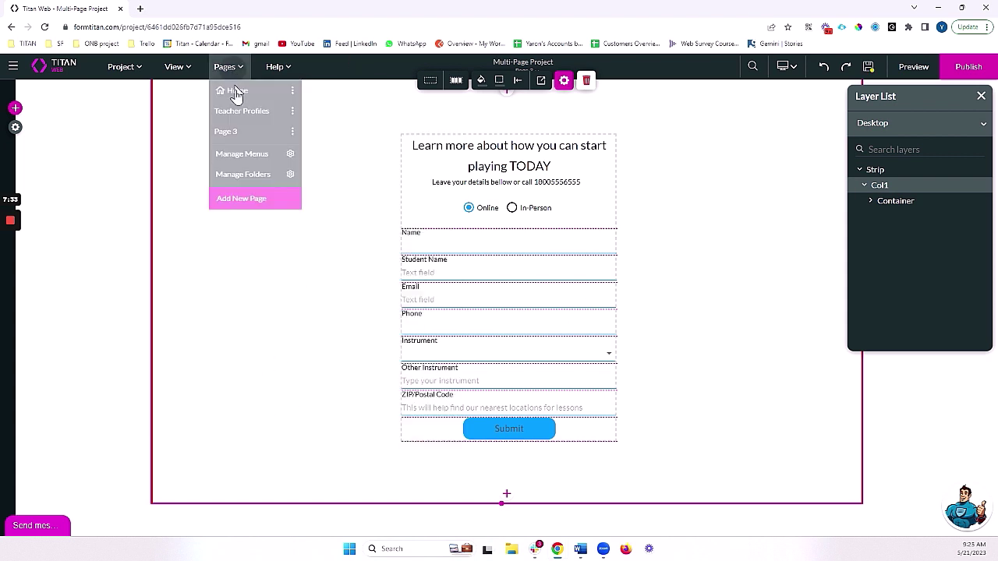
left_click(297, 137)
triple_click(374, 177)
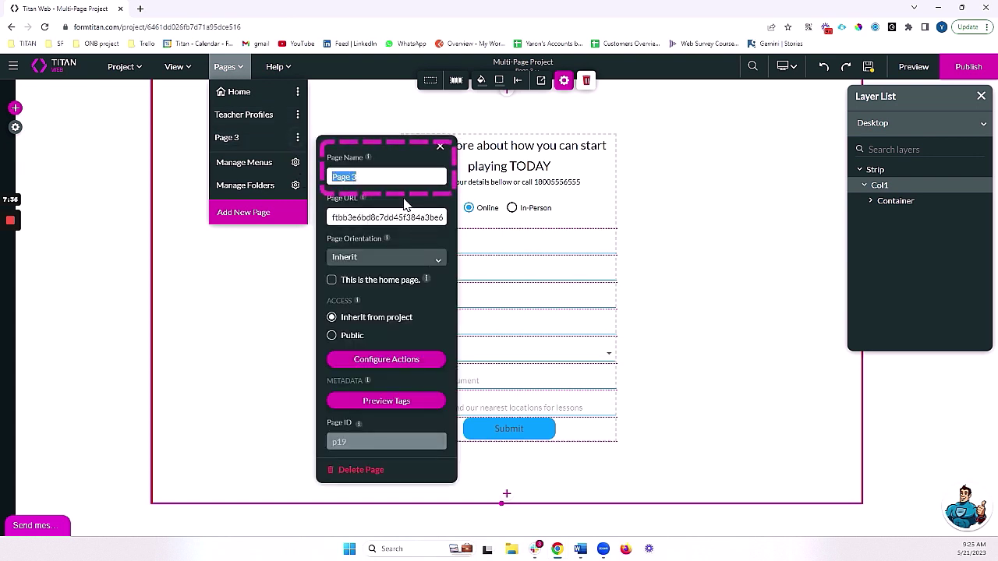
type("Conta")
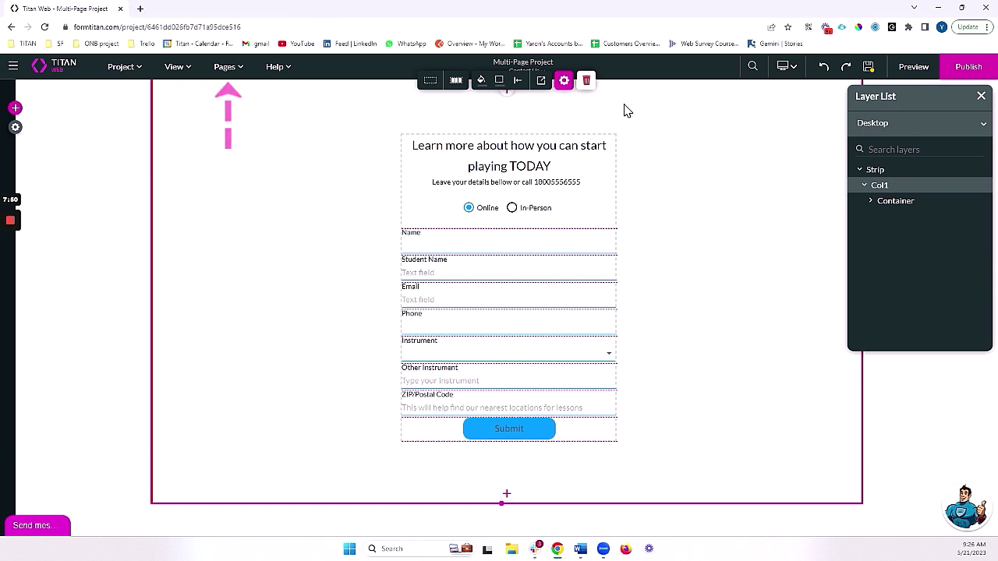
left_click(227, 68)
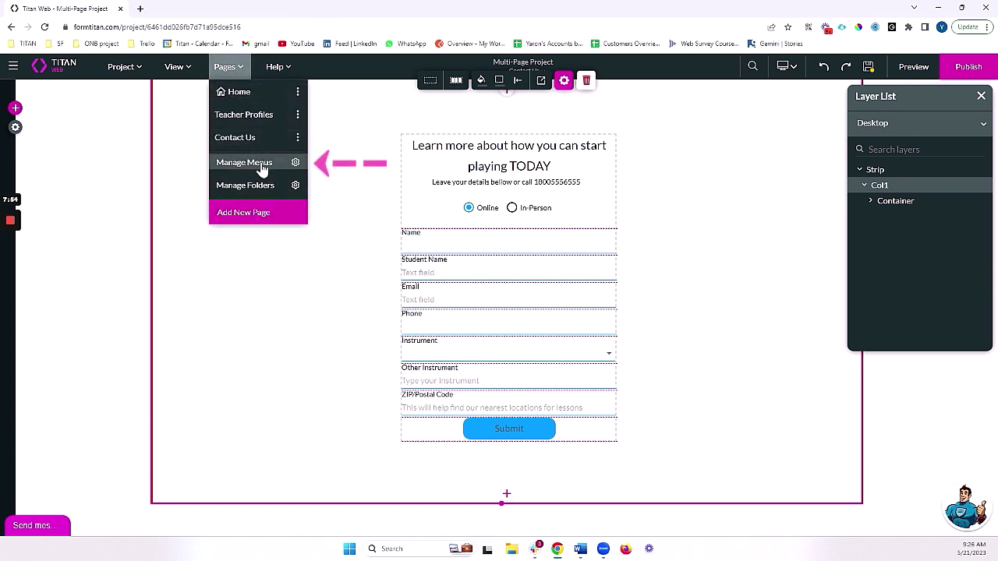
- Add a site header with navigation links and rename the Teacher Profiles link to 'Our Teachers'
left_click(295, 165)
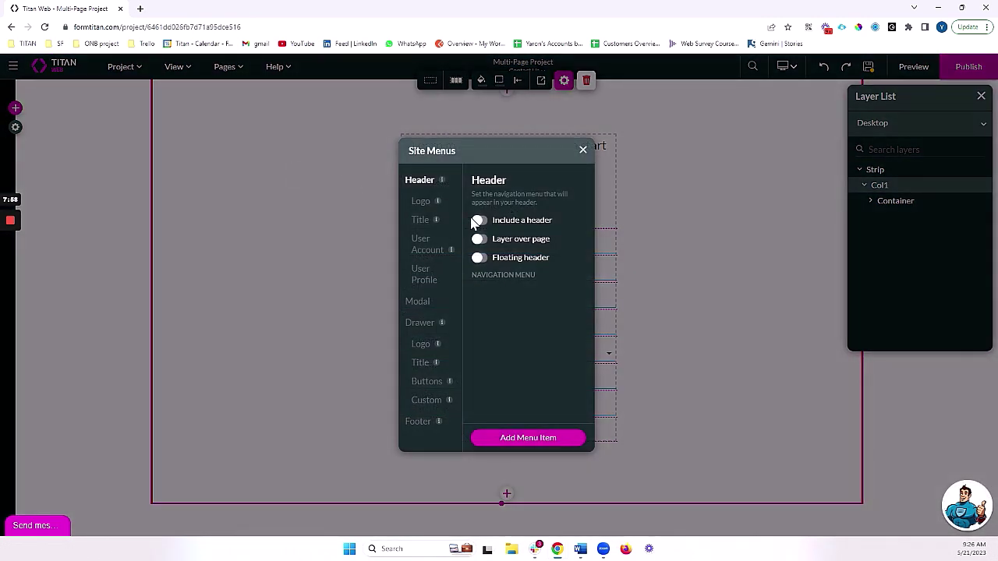
left_click(478, 222)
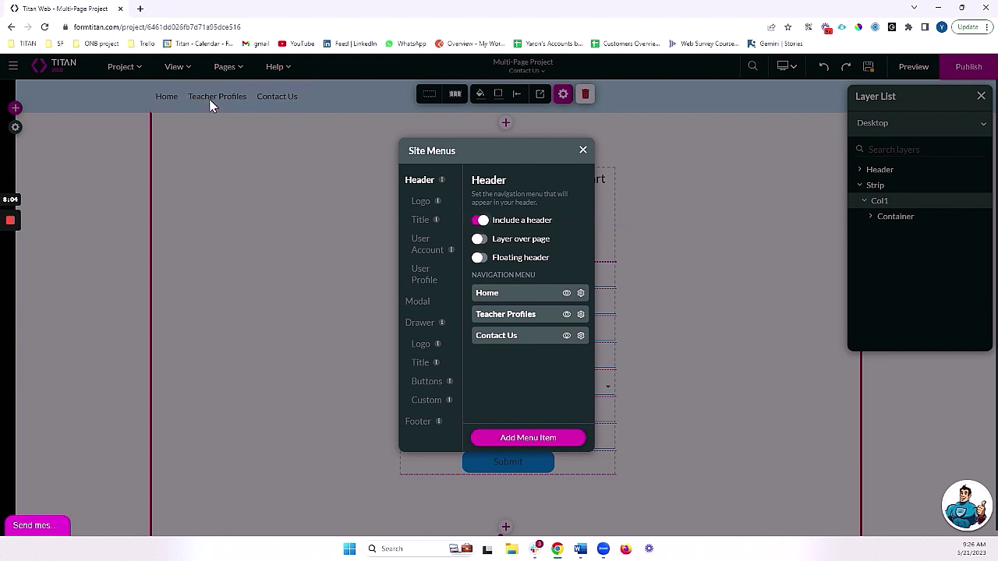
left_click(581, 315)
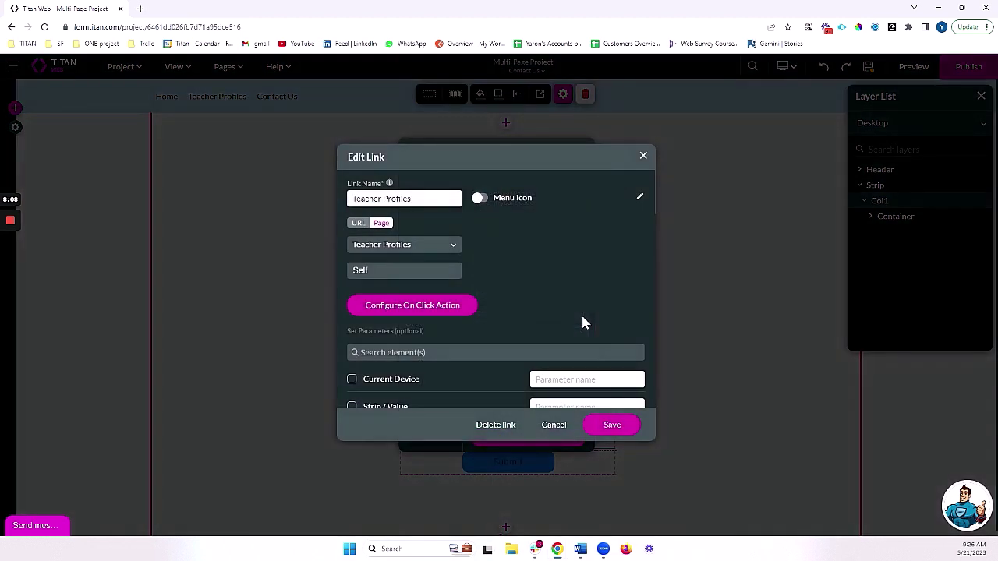
double_click(384, 200)
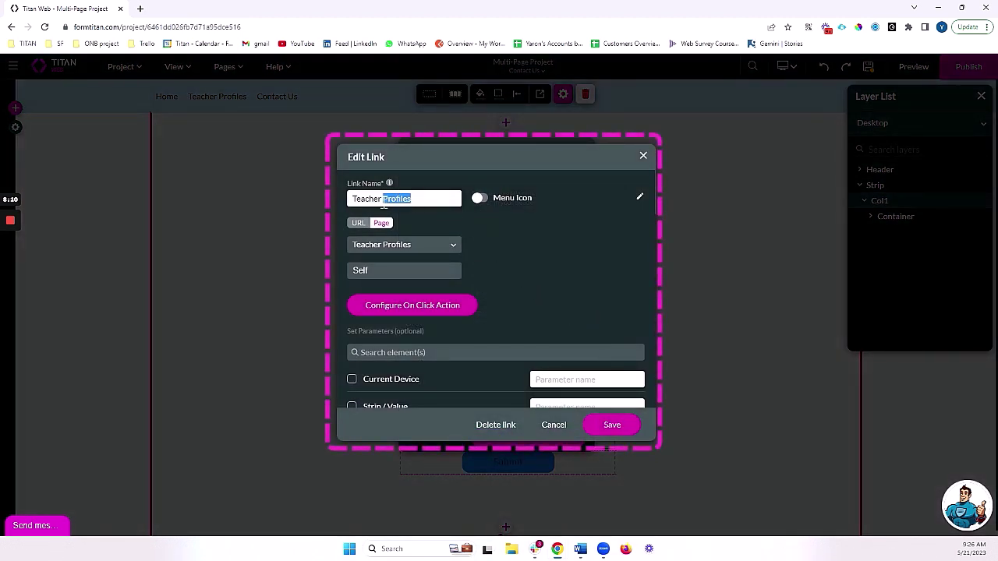
key("BackSpace")
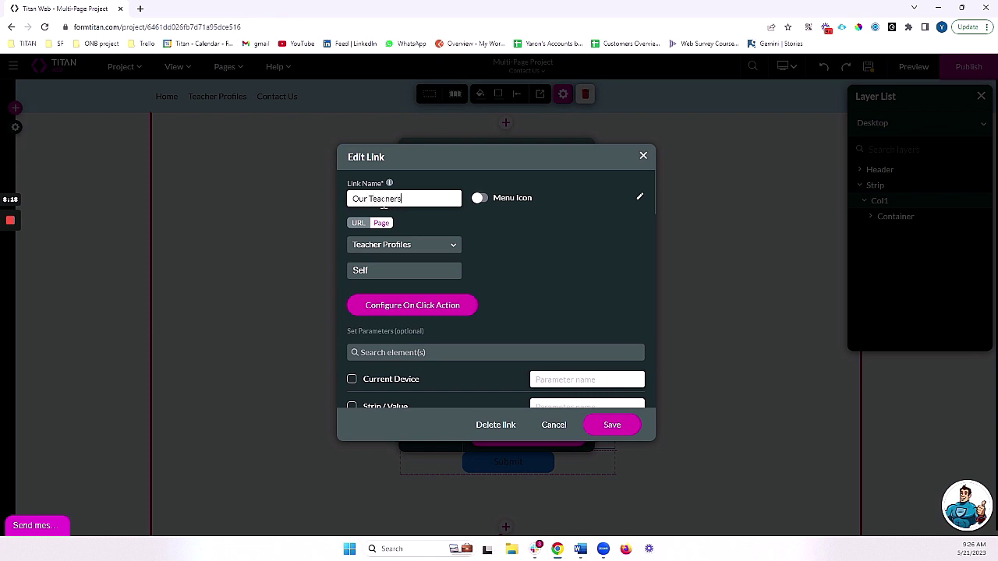
left_click(599, 433)
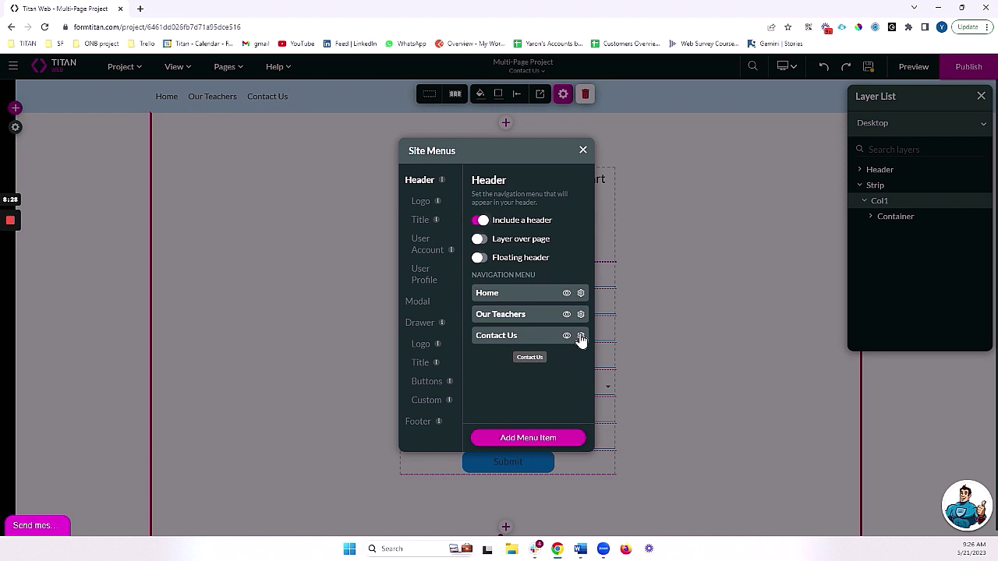
- Rename the Home navigation link to 'About Us'
left_click(581, 293)
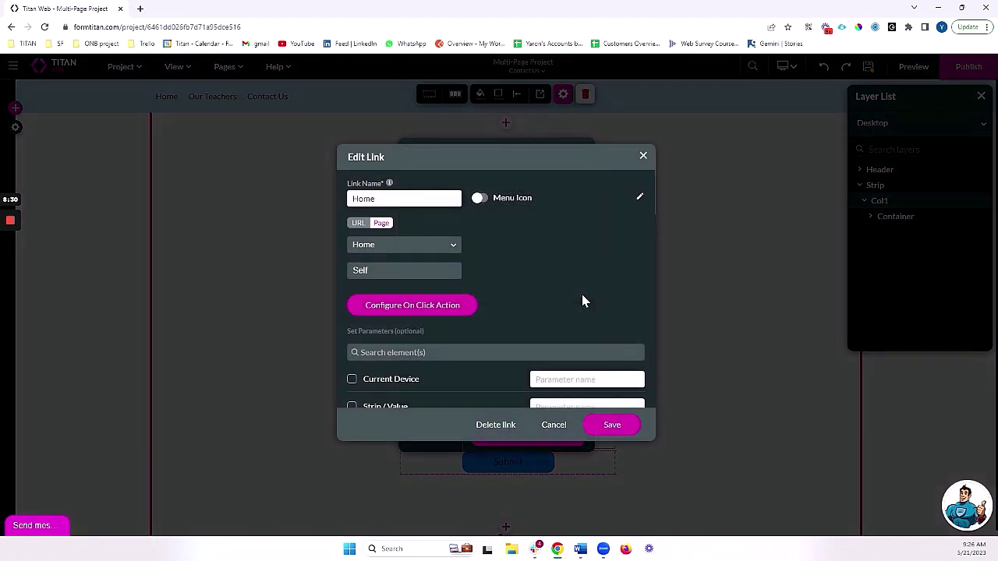
type("About Us")
left_click(612, 425)
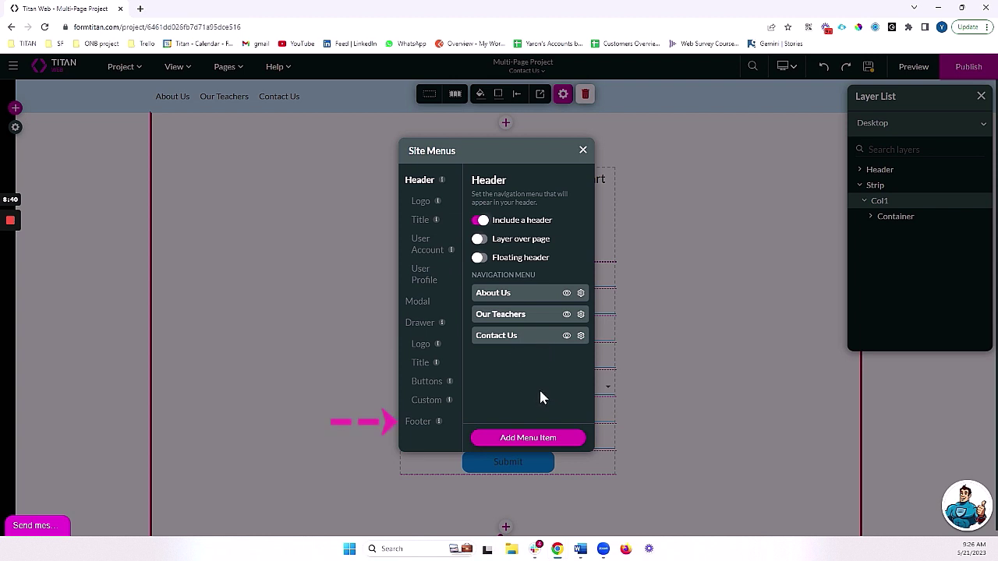
- Turn on Include a footer in Site Menus, then select the page's new bottom strip
left_click(418, 422)
left_click(479, 221)
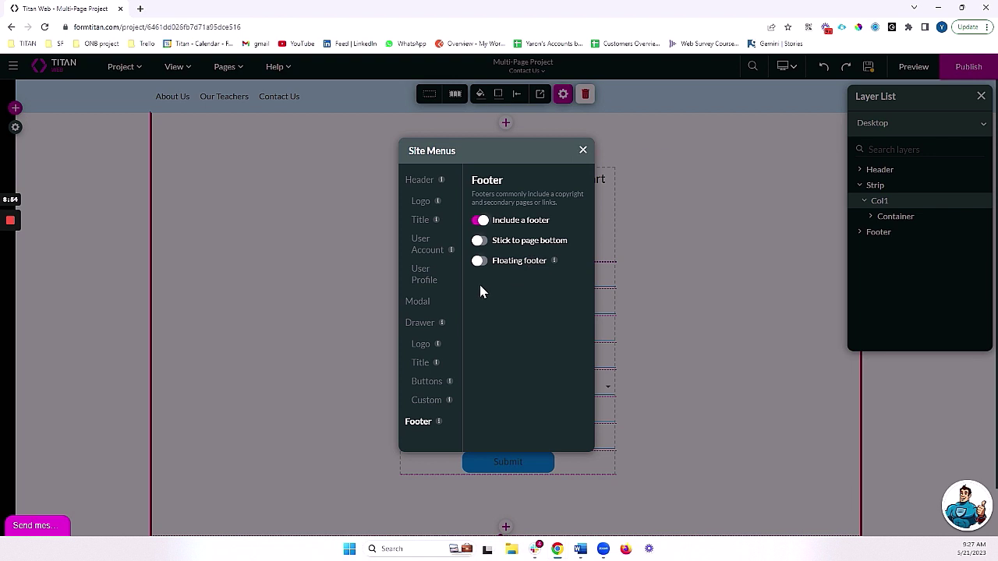
left_click(582, 149)
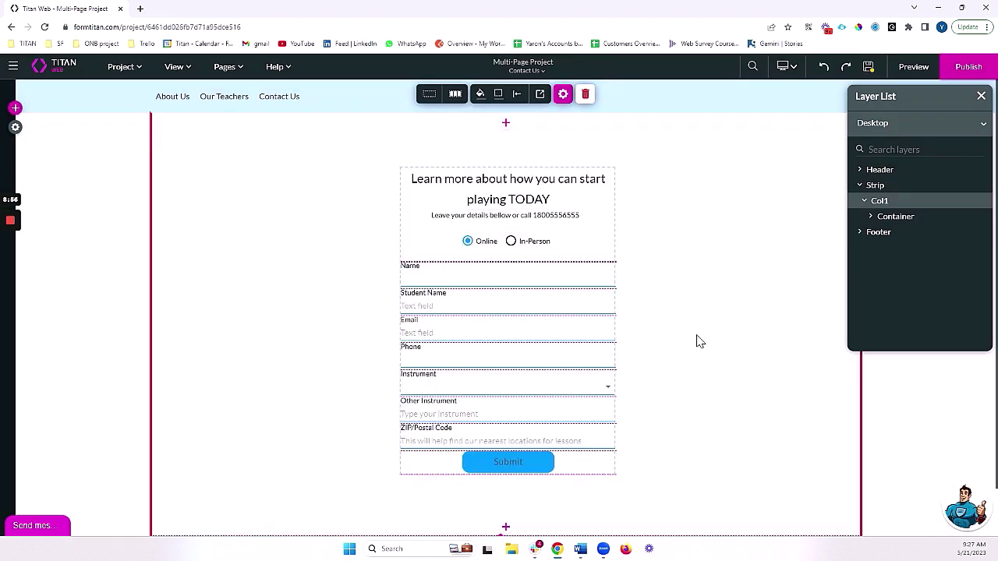
scroll(699, 344, "down", 1)
left_click(272, 514)
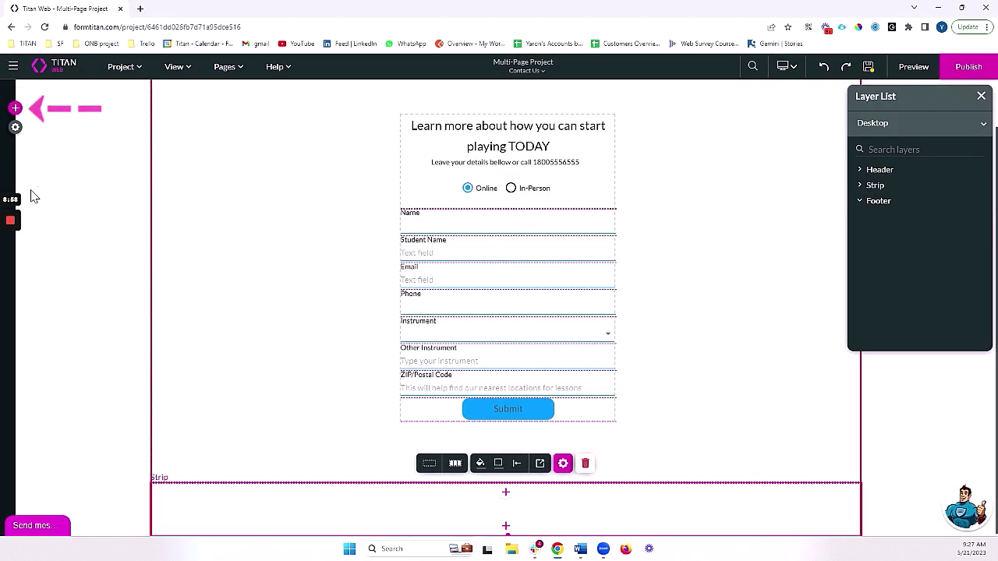
- Drag the Footer component from My Component into the bottom strip
left_click(15, 109)
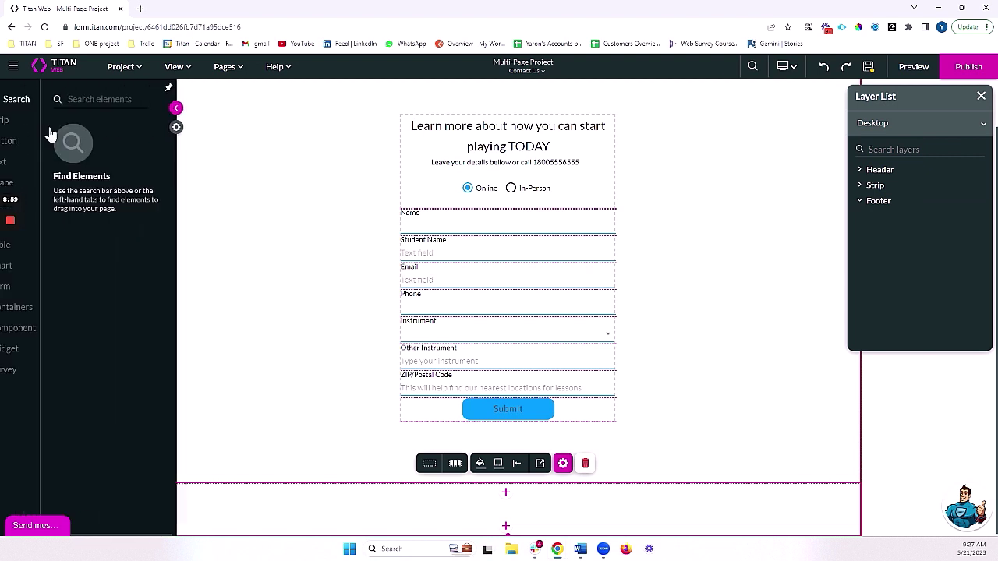
left_click(31, 327)
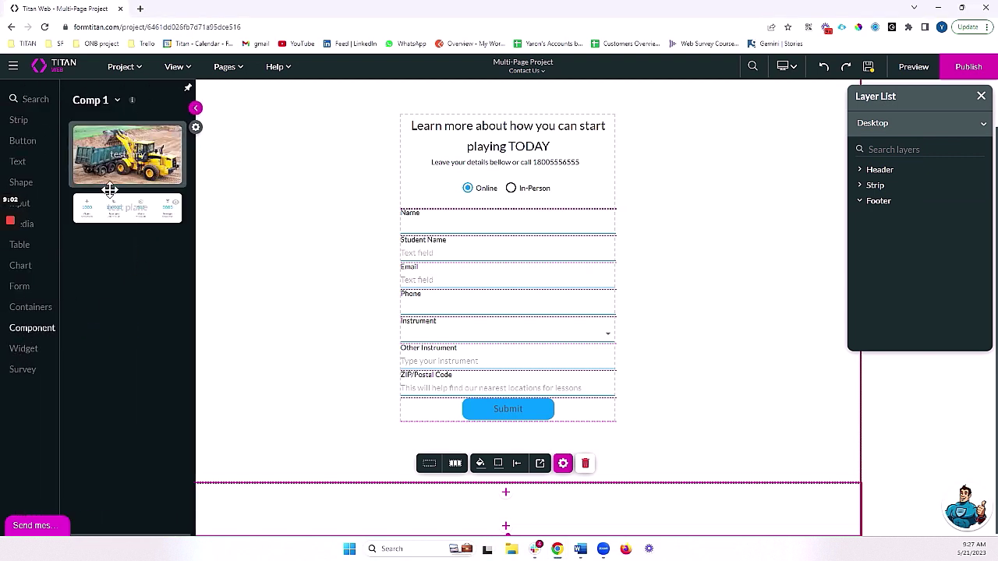
left_click(92, 106)
left_click(94, 141)
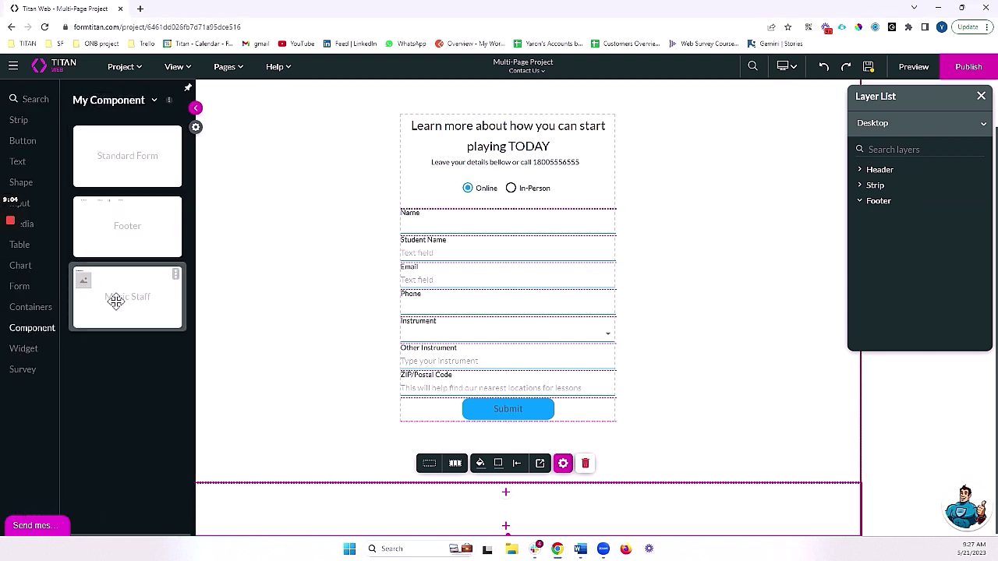
left_click_drag(123, 236, 454, 514)
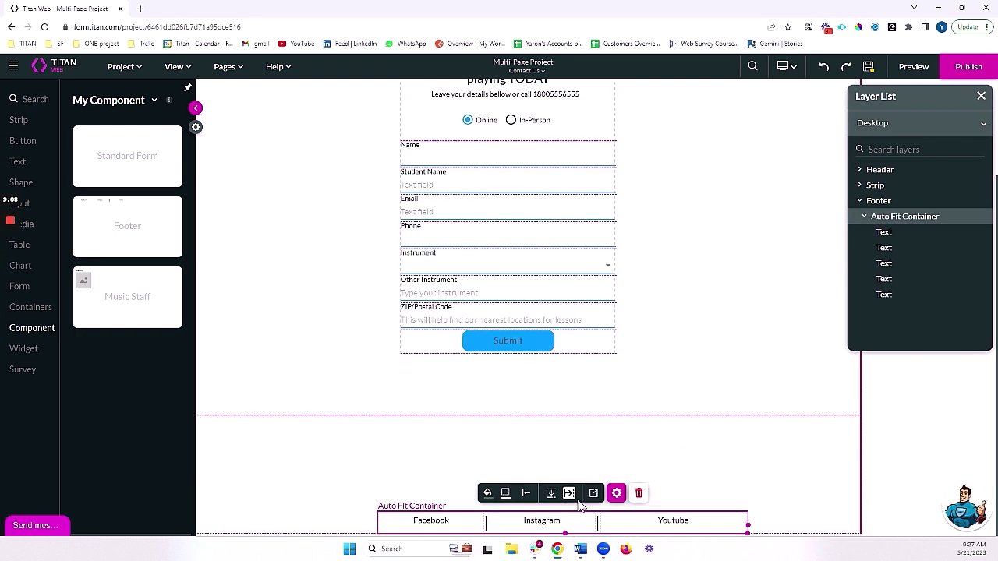
- Widen the Facebook/Instagram/Youtube link row and align it to the footer's top
left_click(526, 495)
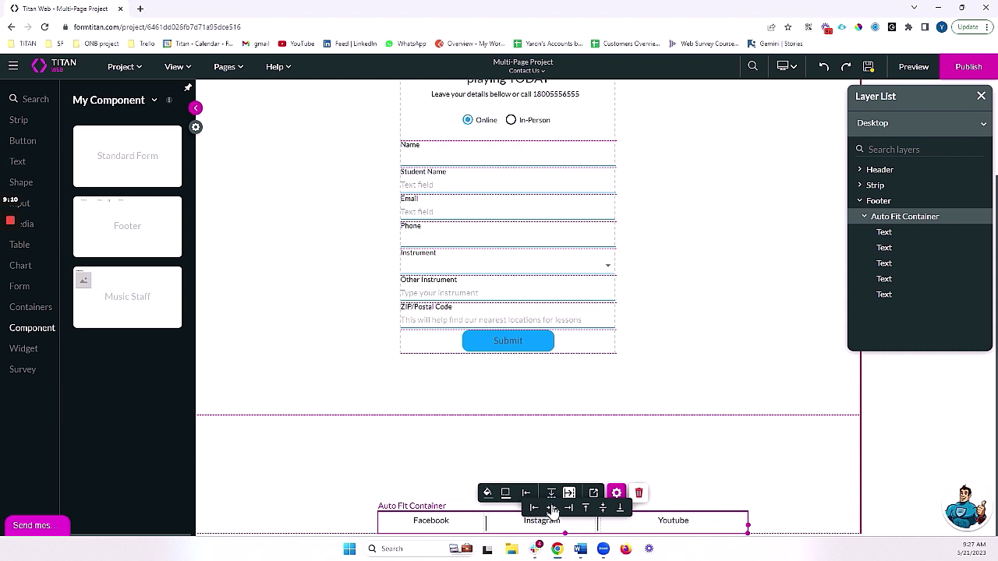
left_click(552, 509)
left_click(498, 493)
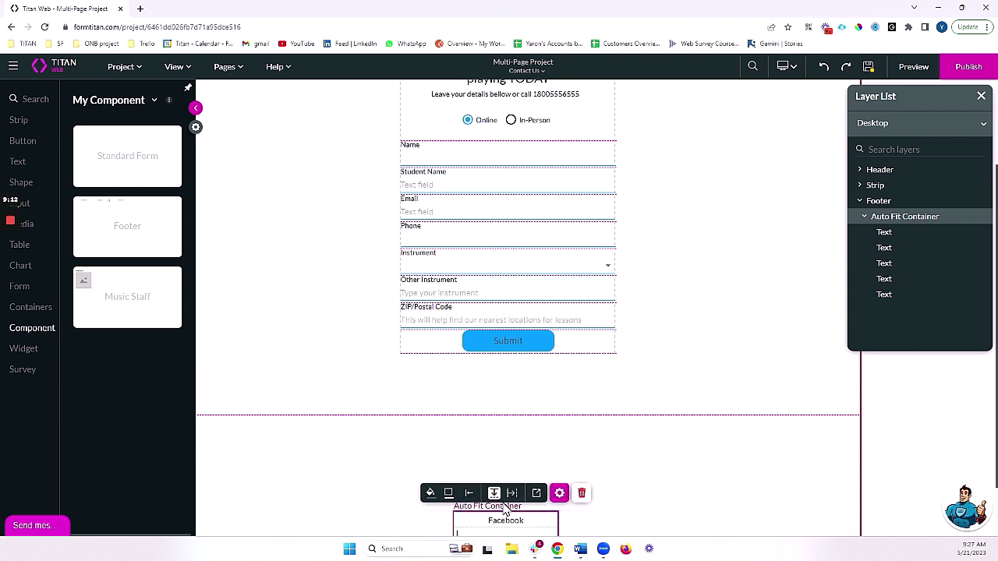
left_click(512, 494)
left_click(470, 493)
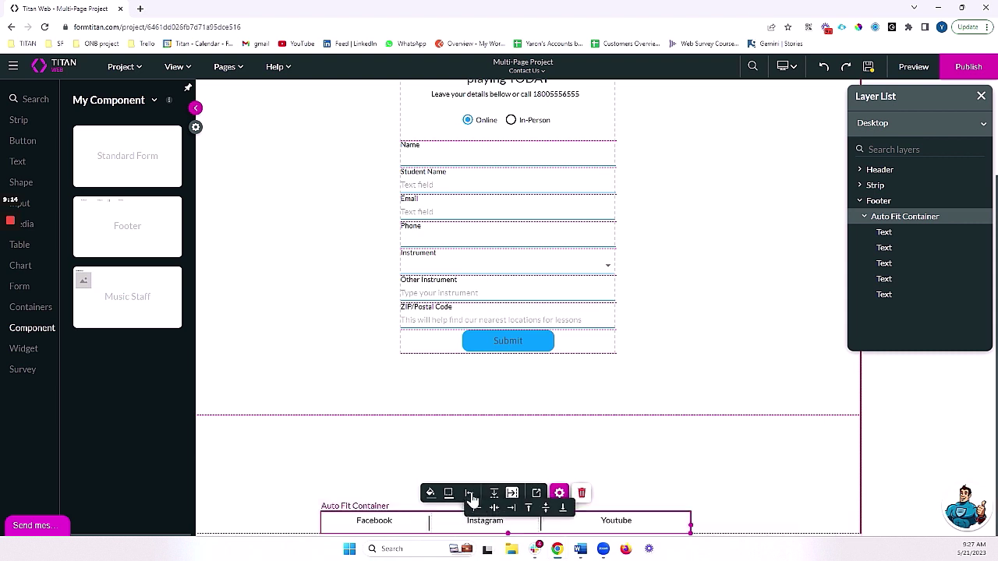
left_click(529, 509)
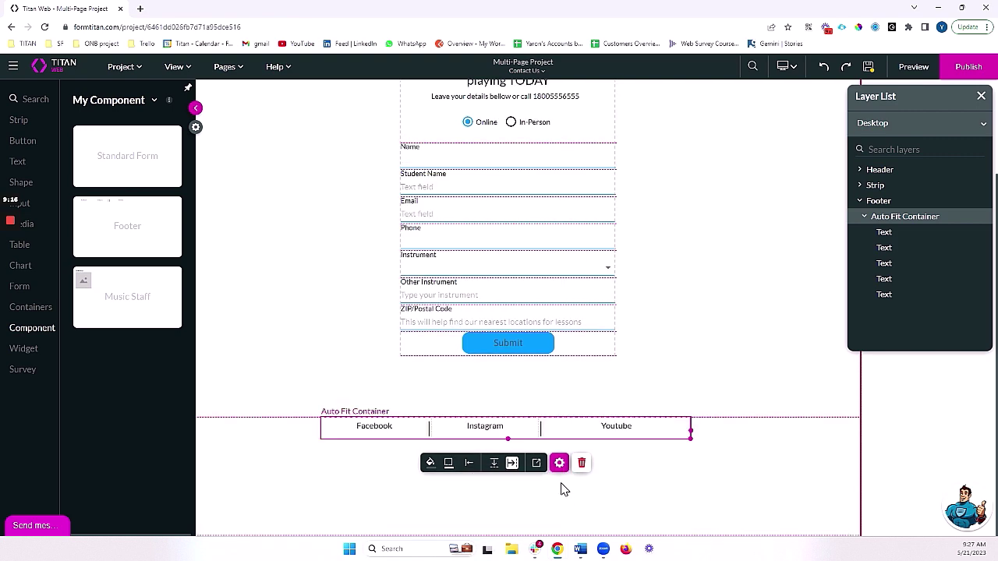
- Resize the footer strip much shorter
left_click(668, 512)
left_click_drag(509, 532, 504, 455)
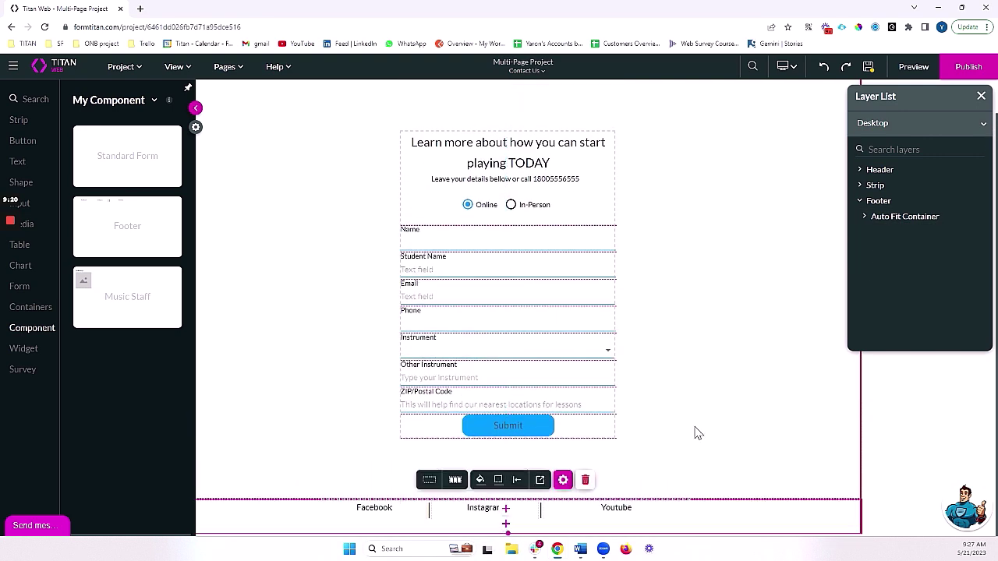
left_click(517, 294)
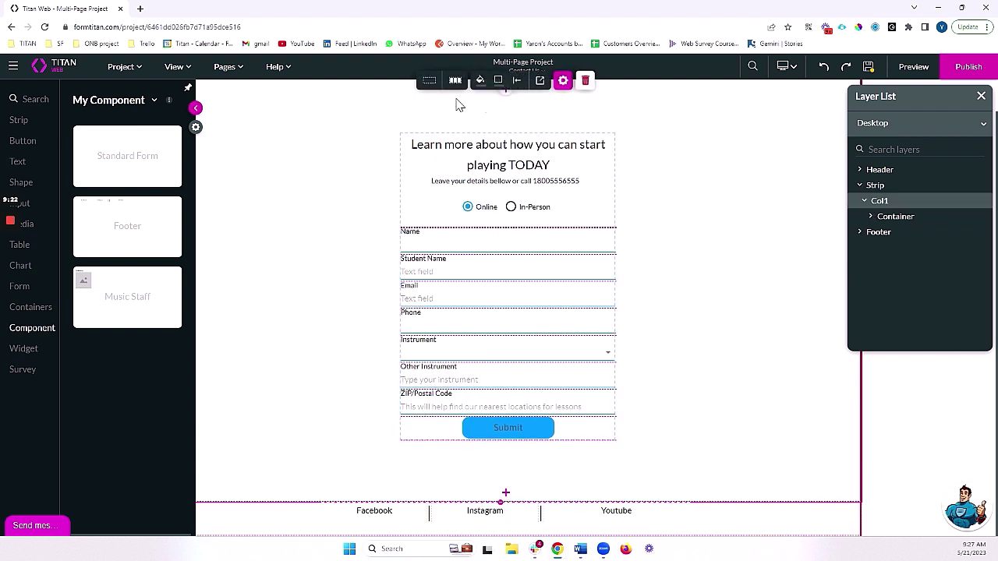
- Save the project changes and collapse the components panel
scroll(780, 129, "up", 1)
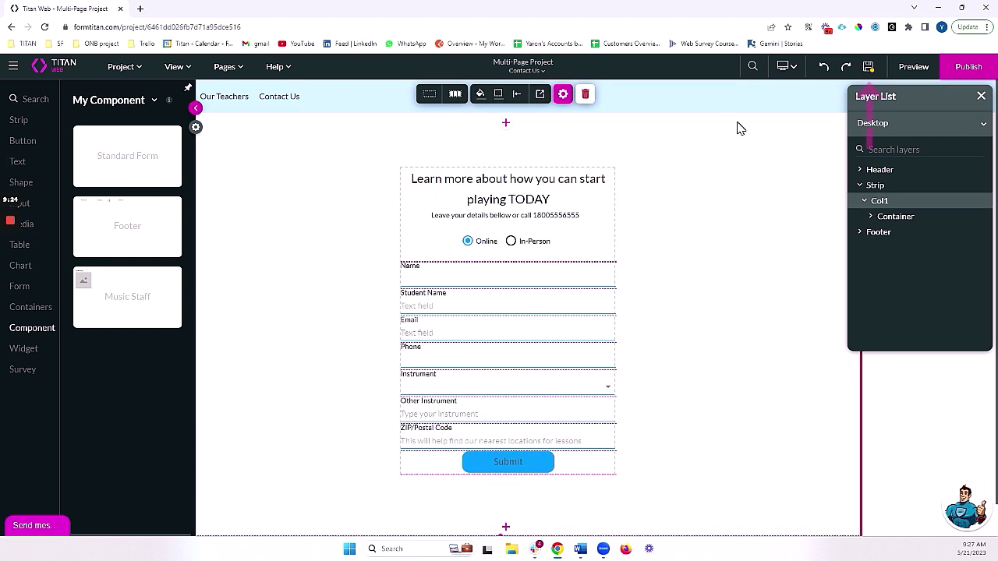
left_click(868, 66)
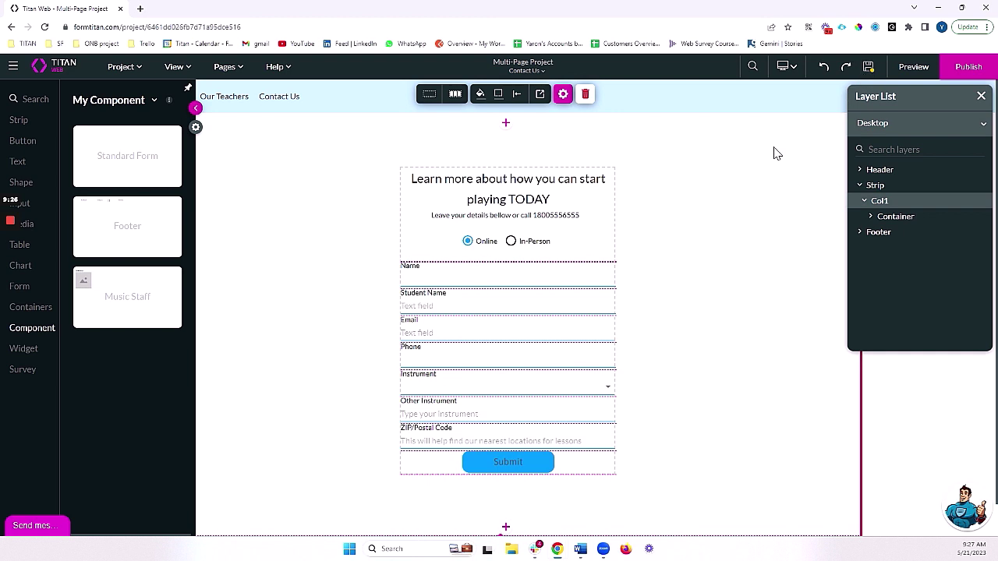
left_click(196, 109)
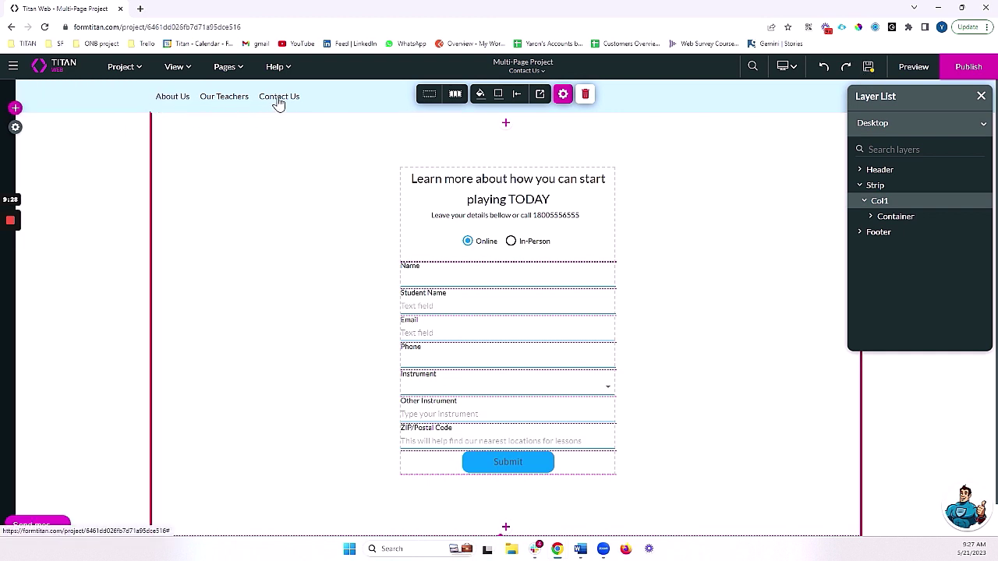
- Switch to the Home page with Save and Continue, then preview the site in a new tab
left_click(515, 71)
left_click(512, 100)
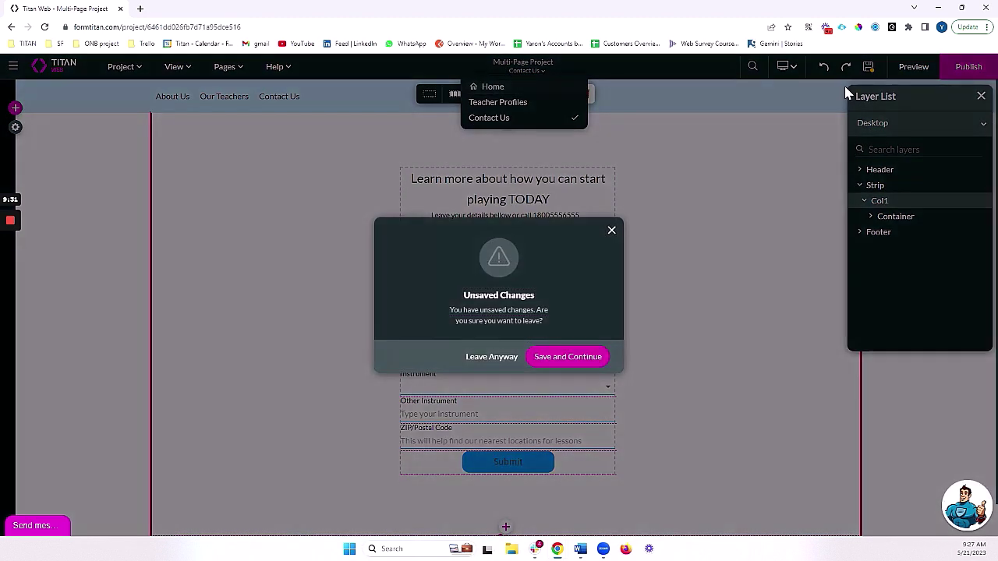
left_click(570, 356)
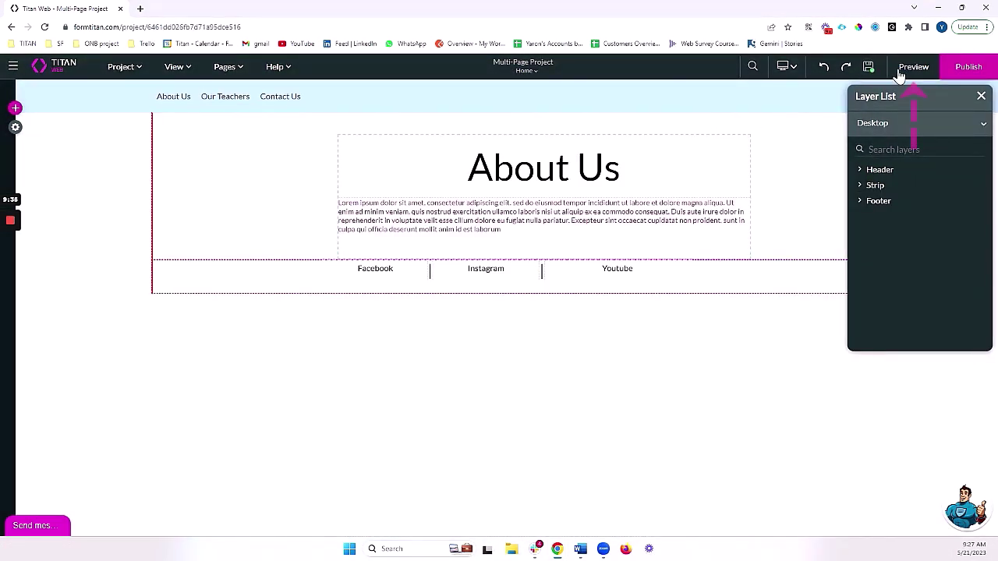
left_click(911, 66)
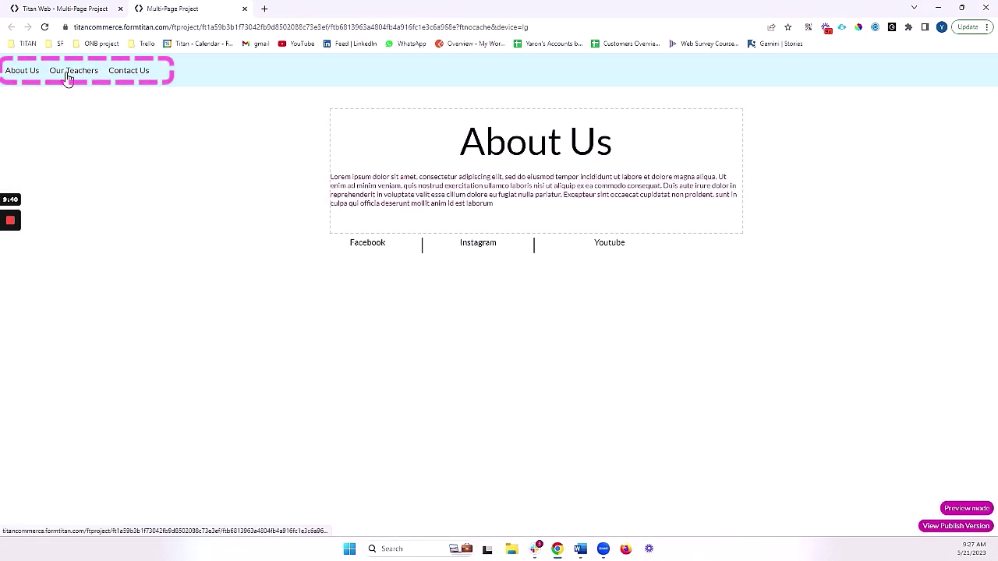
- Check the Our Teachers, Contact Us and About Us pages in the preview, then close it
left_click(70, 78)
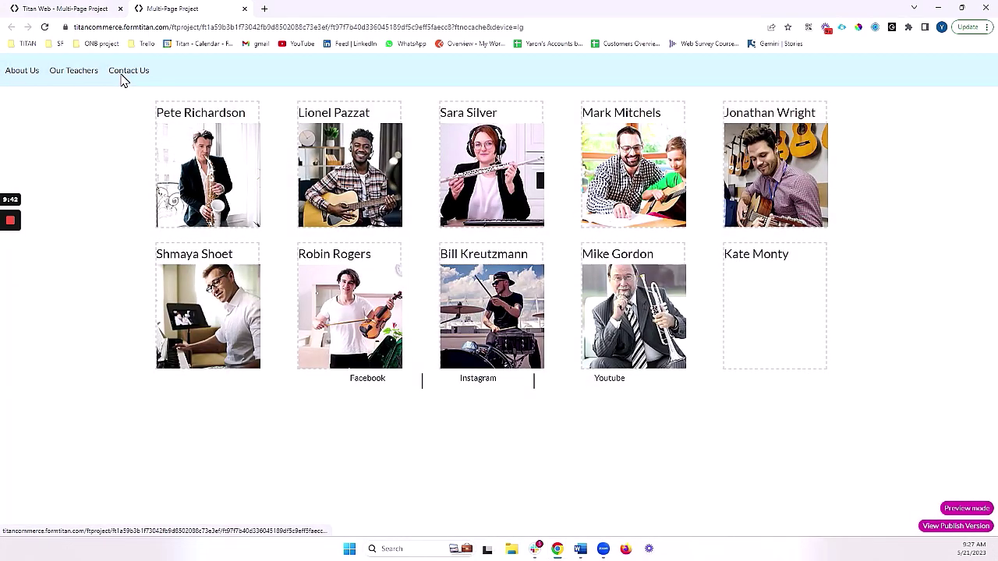
left_click(122, 78)
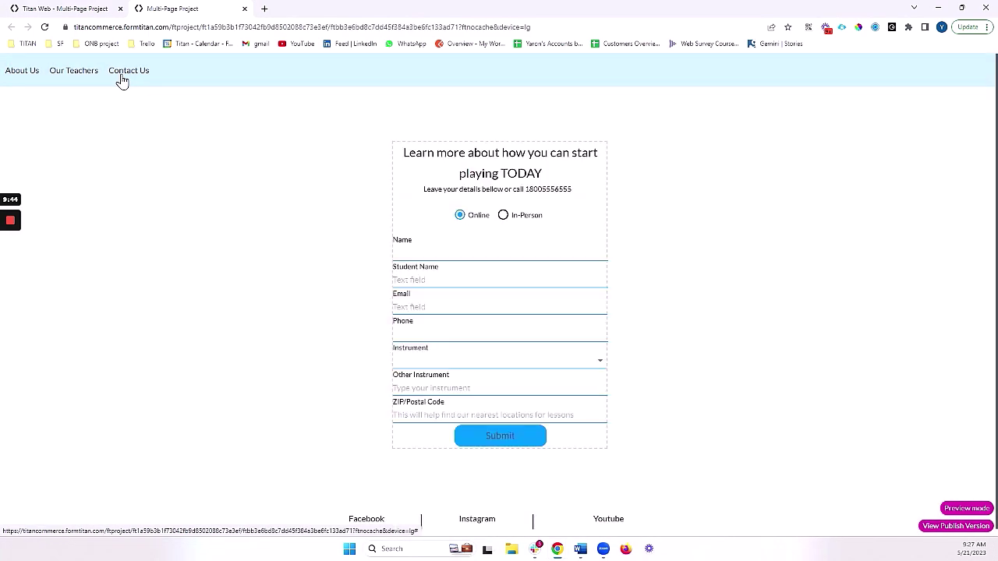
left_click(74, 78)
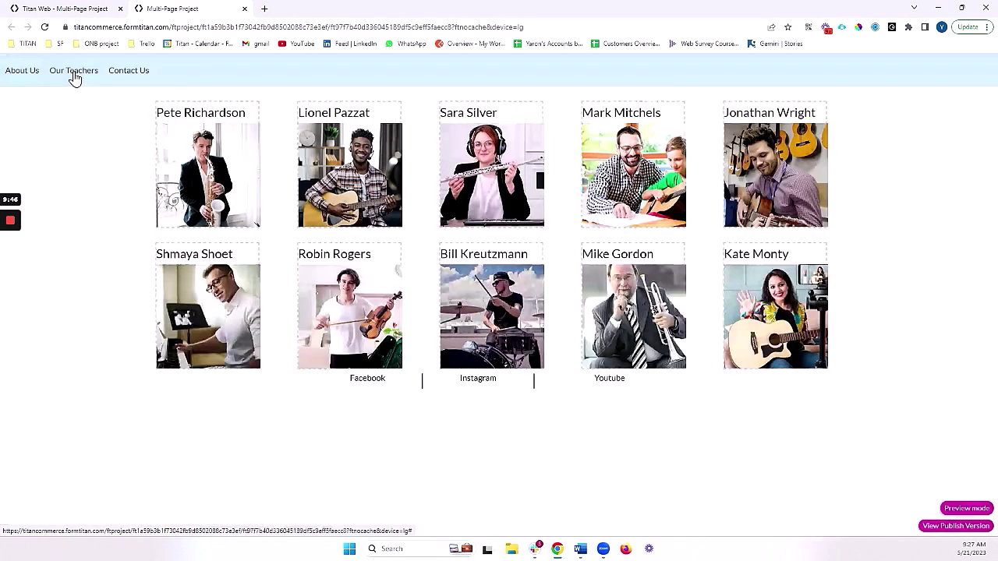
left_click(39, 74)
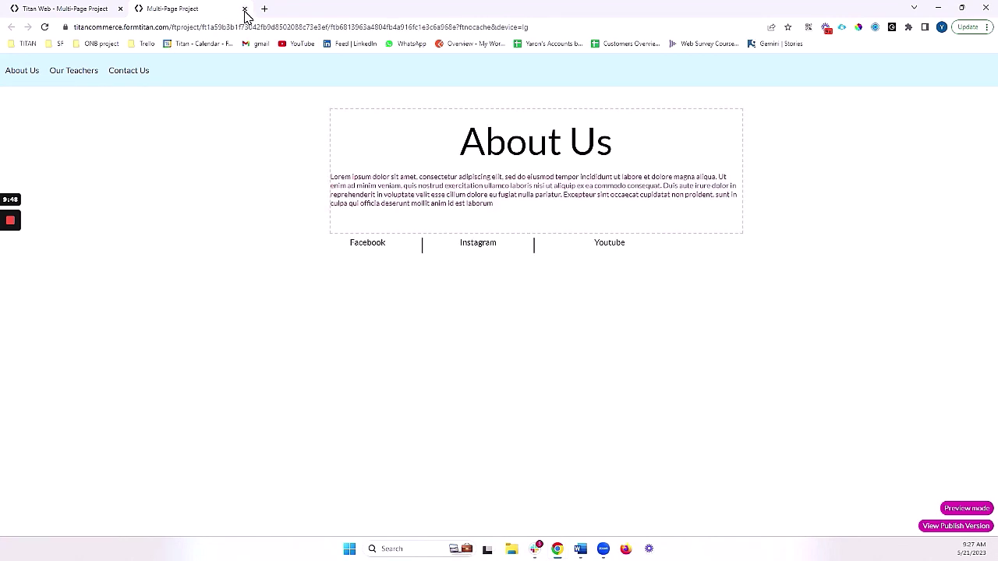
left_click(245, 10)
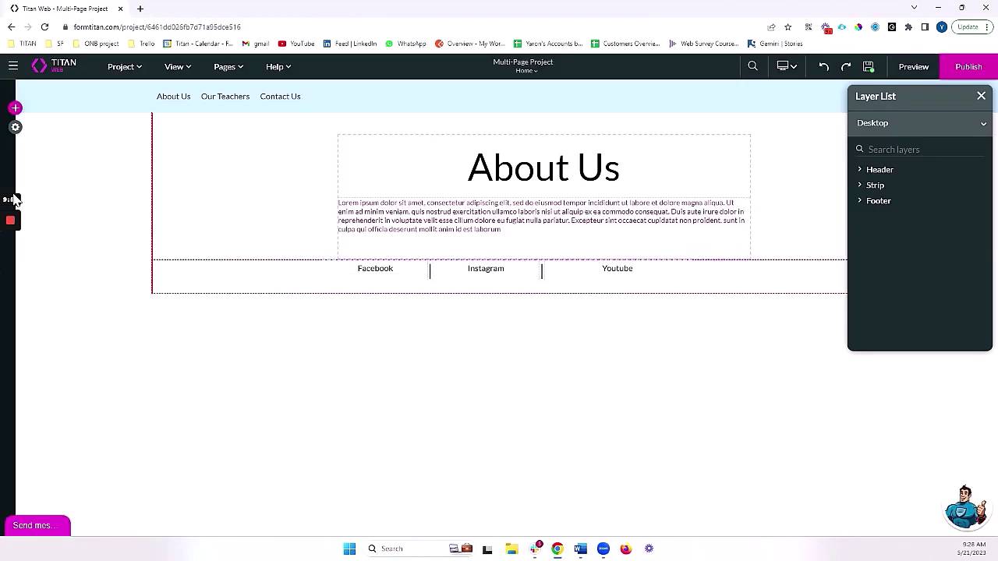
- Add a new strip below About Us with a Primary button, shortened to fit the button
left_click(222, 227)
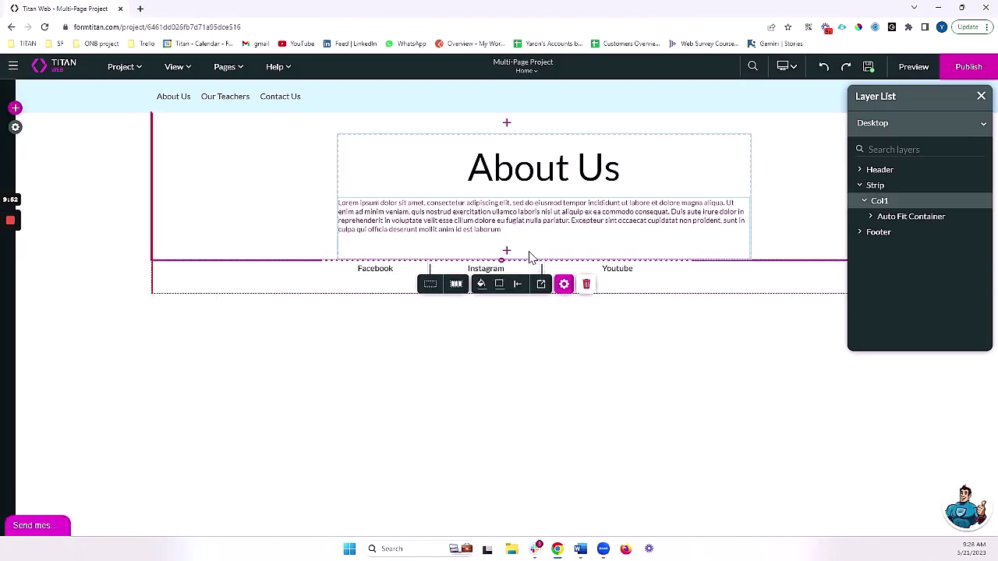
left_click(507, 252)
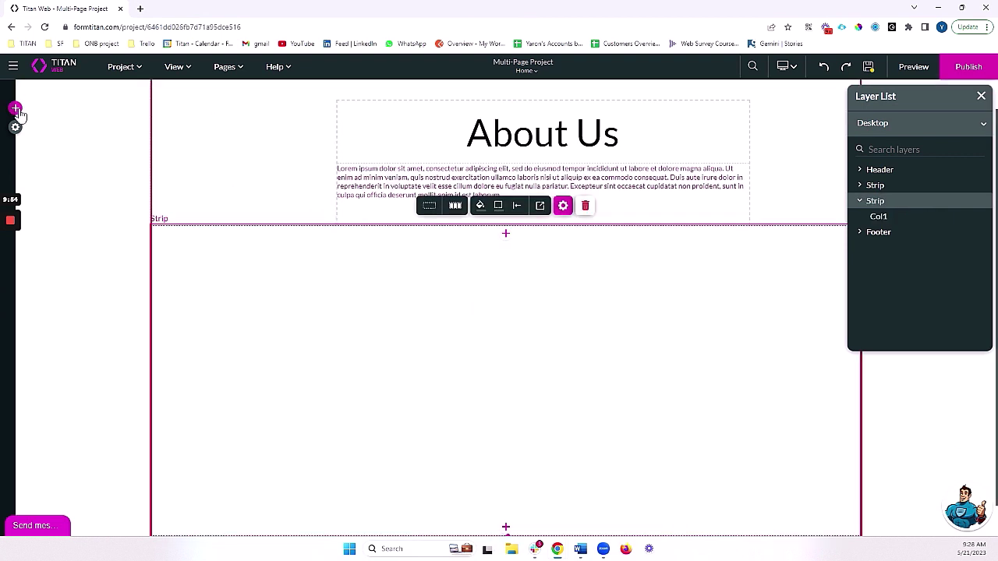
left_click(15, 108)
left_click(17, 147)
left_click_drag(83, 134, 515, 265)
left_click(573, 406)
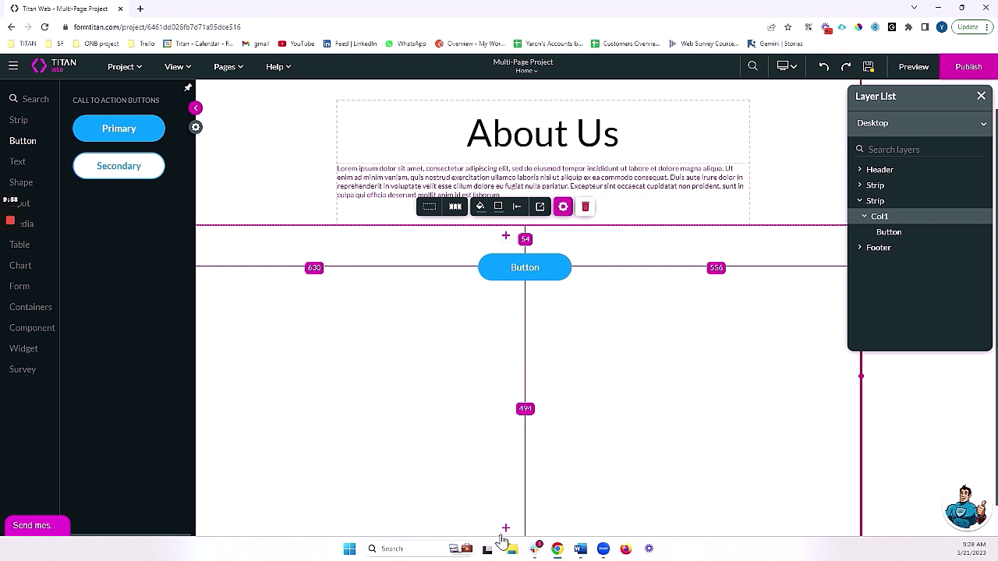
left_click_drag(494, 523, 499, 297)
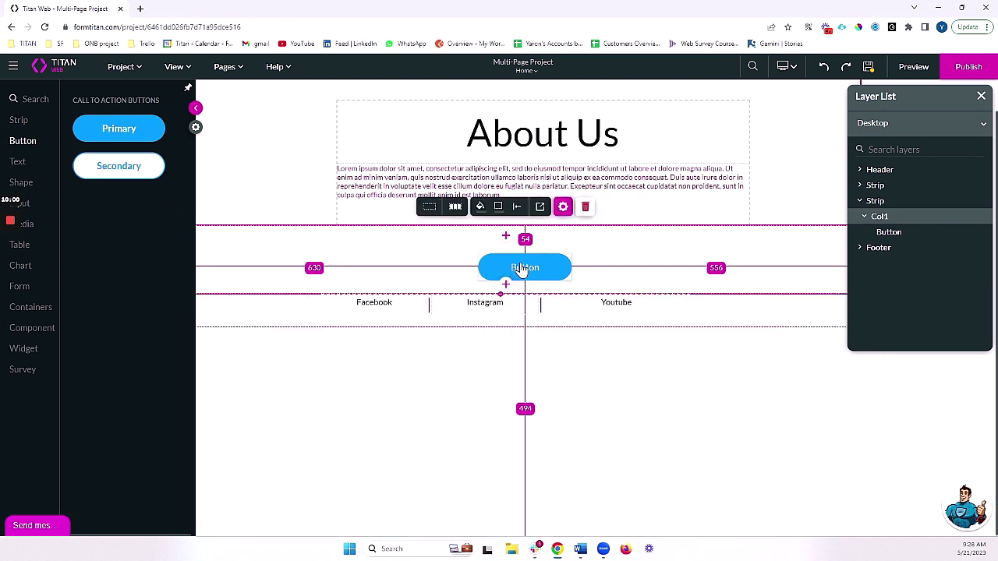
left_click_drag(523, 265, 507, 272)
- Relabel the button 'Learn About Our Teacher', widen it, and center it in the strip
double_click(510, 305)
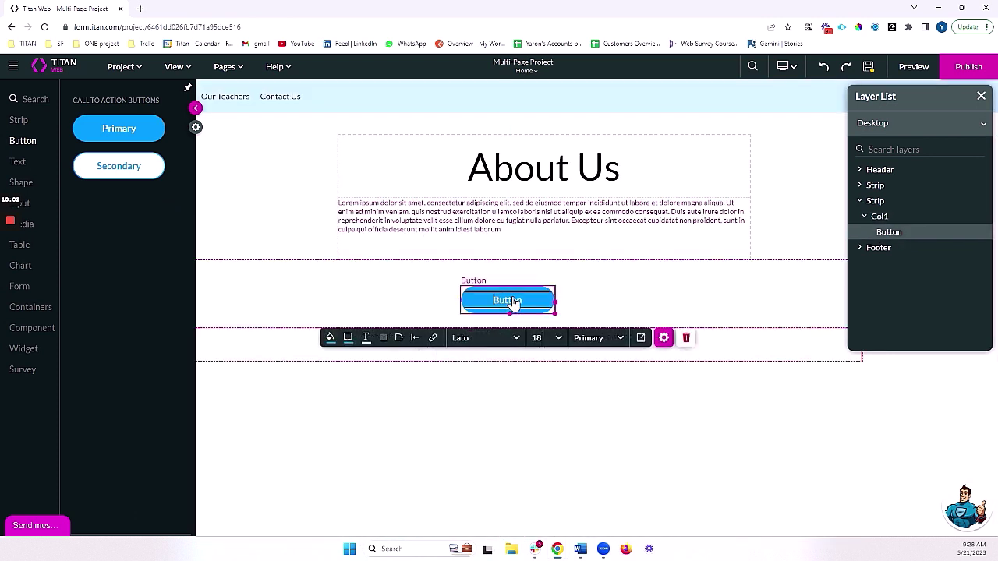
type("Our Teacher")
type("Learn About")
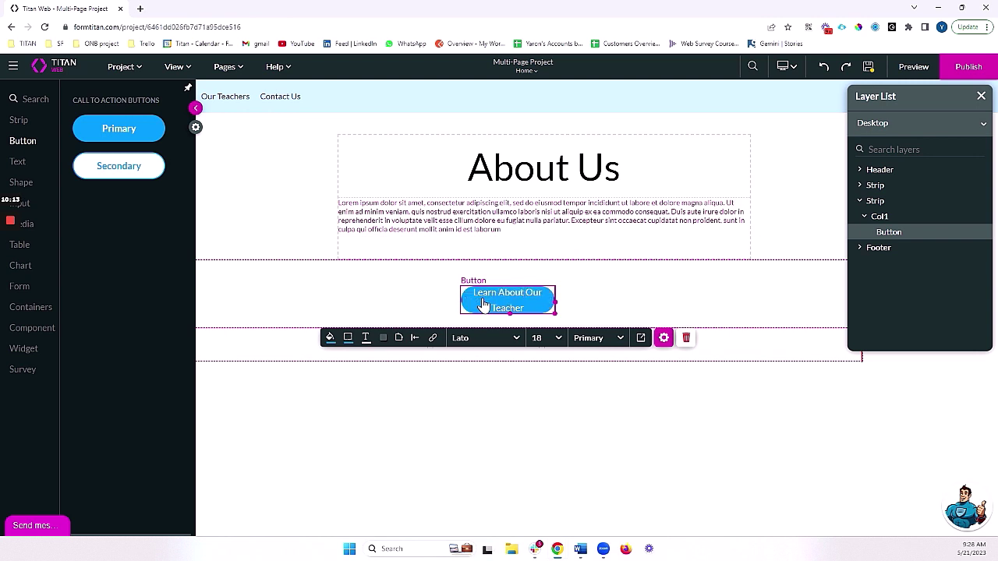
left_click_drag(552, 302, 637, 319)
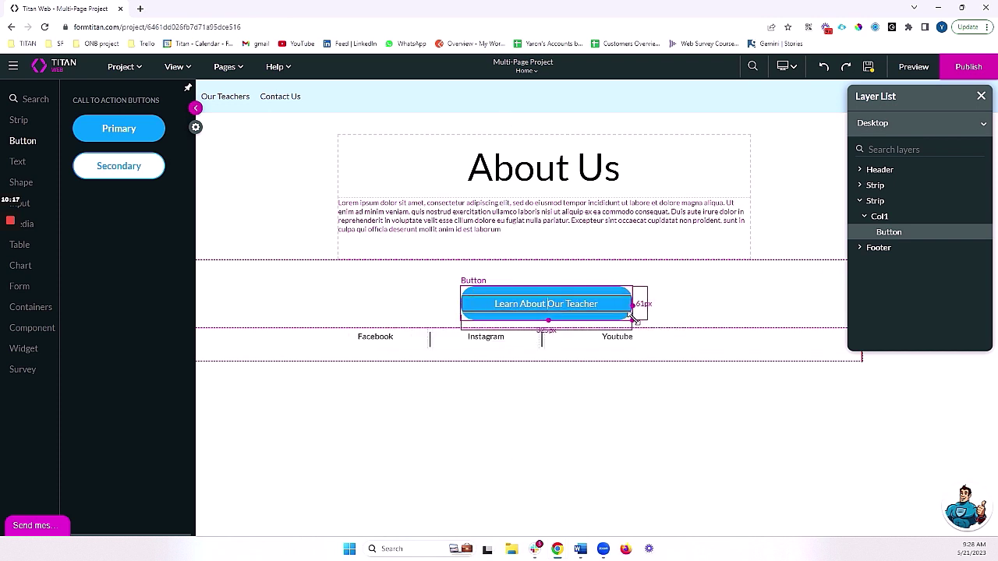
left_click(453, 346)
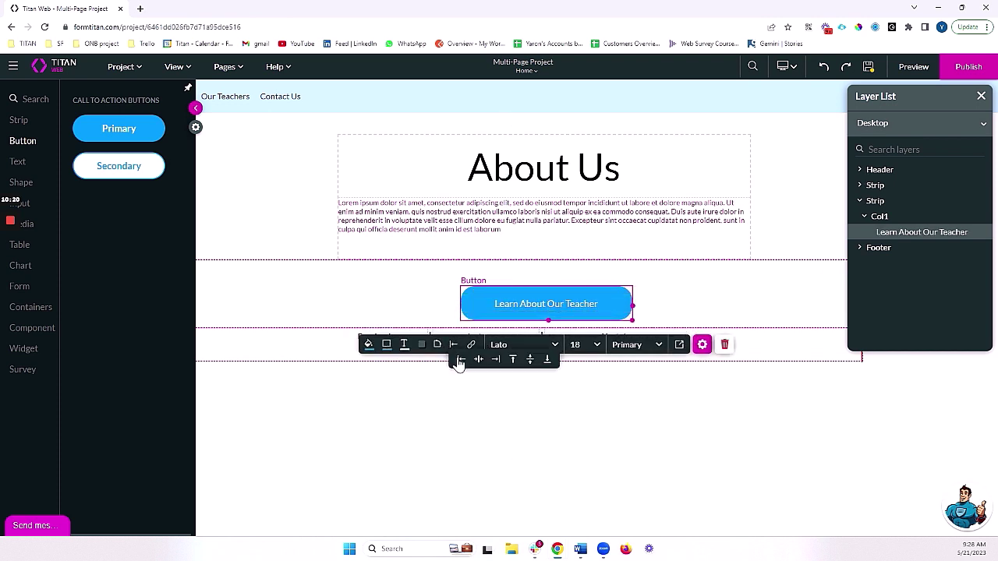
left_click(478, 359)
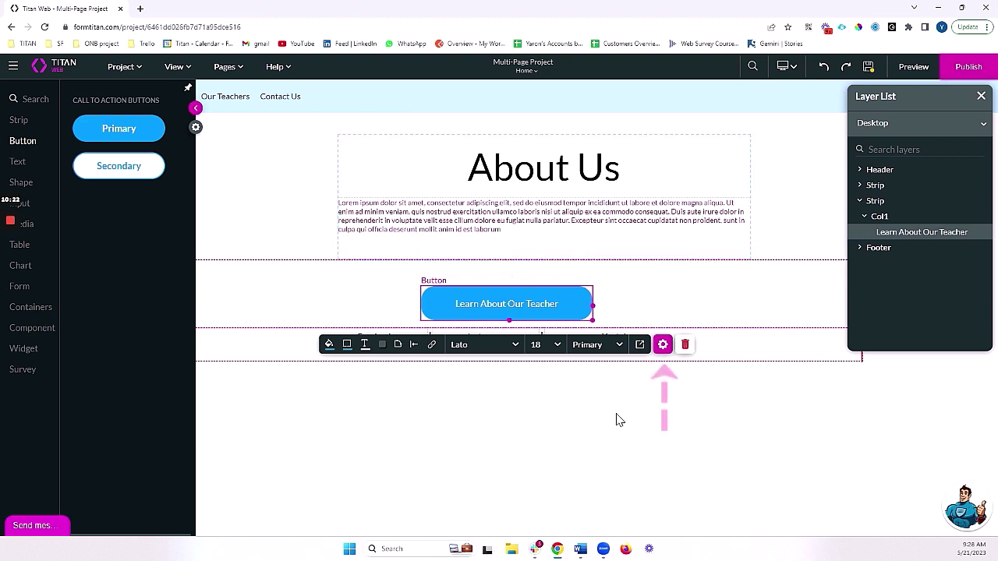
- Open the button's Interactivity on-click action and add a step after Start
left_click(663, 344)
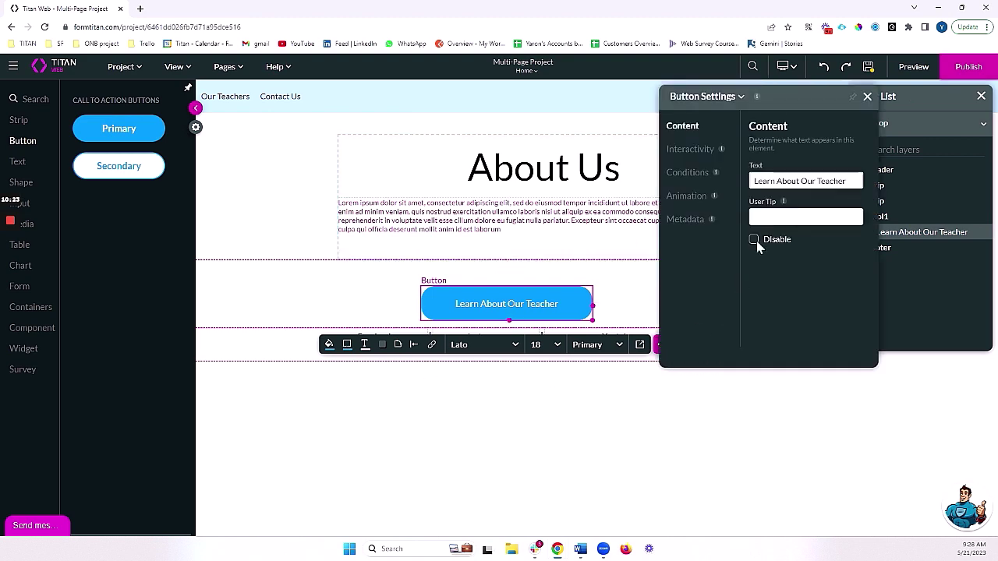
left_click(689, 155)
left_click(804, 327)
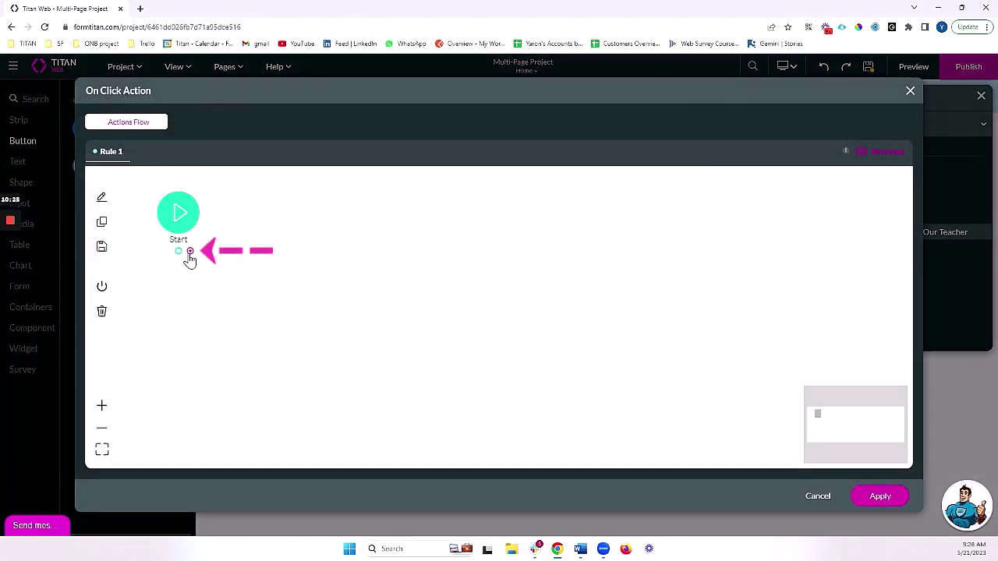
left_click(189, 252)
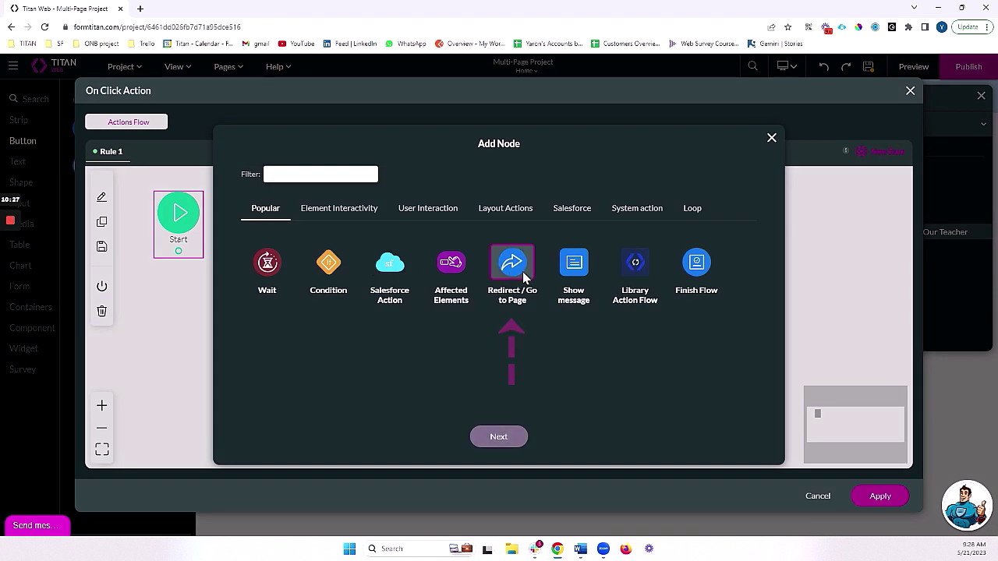
- Make the step Redirect / Go to Page targeting the internal Teacher Profiles page
left_click(499, 439)
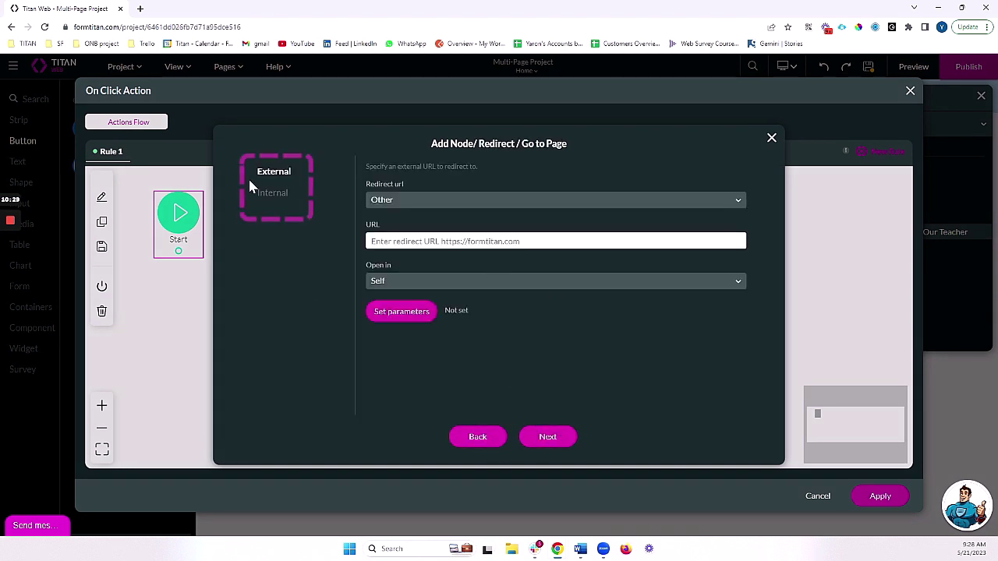
left_click(274, 194)
left_click(410, 204)
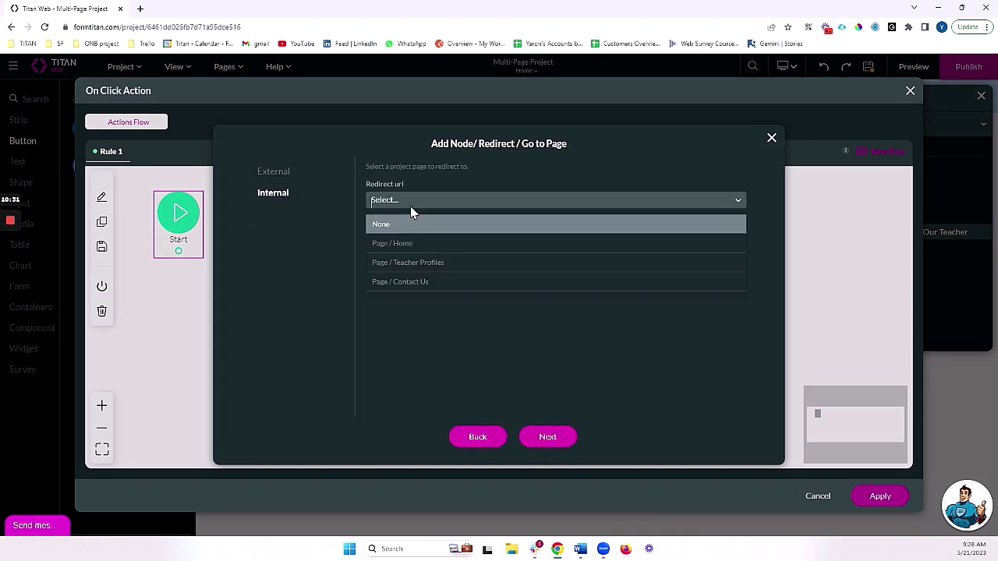
left_click(445, 265)
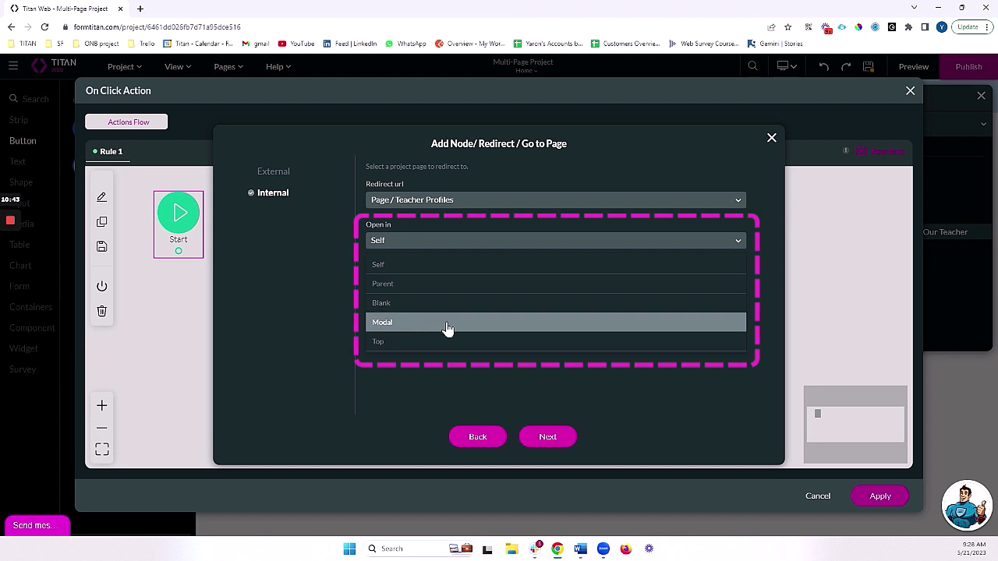
- Keep Open in as Self, tag the step 'Go to teacher profiles', insert it and apply
left_click(281, 315)
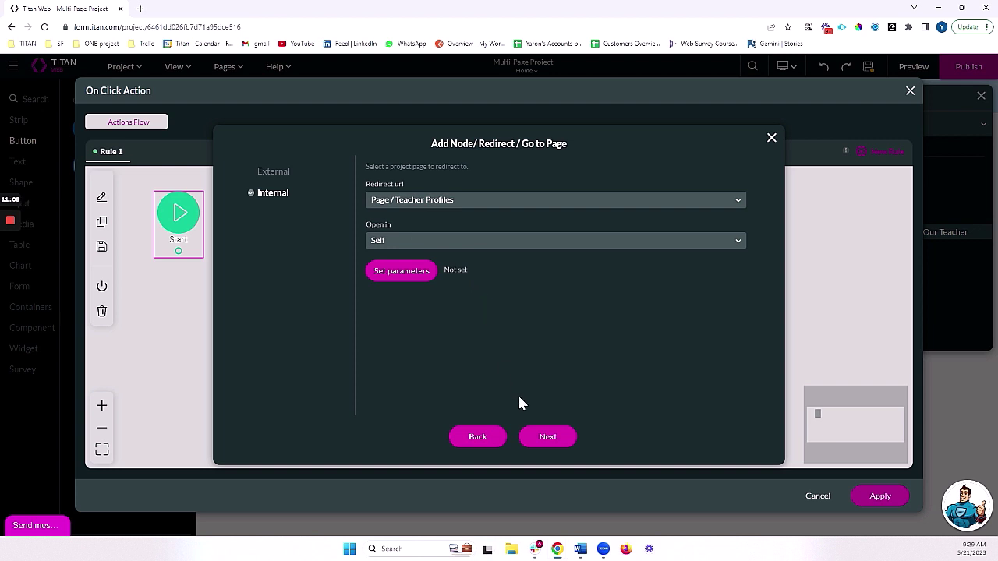
left_click(538, 437)
type("Go to teacher profiles")
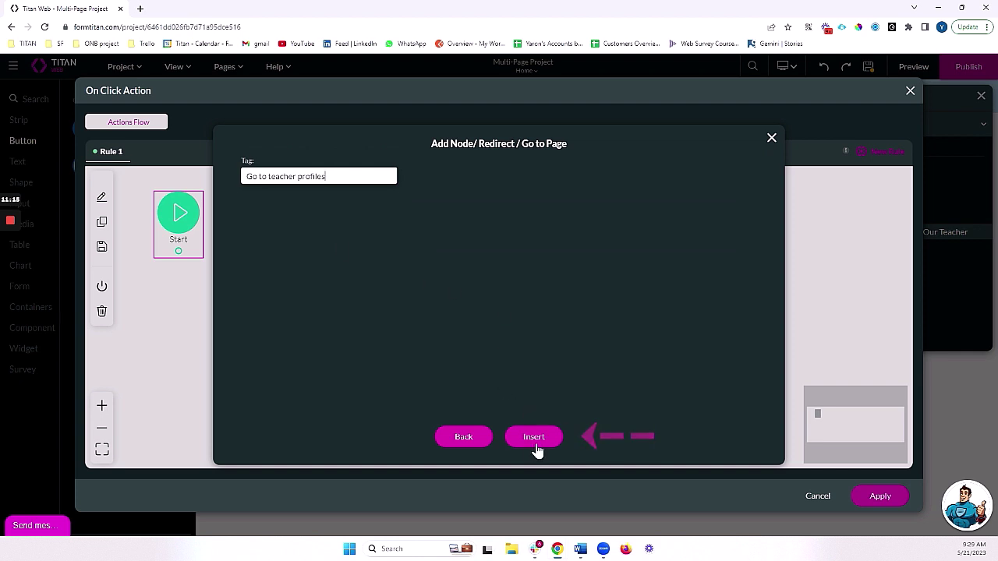
left_click(535, 441)
left_click(881, 496)
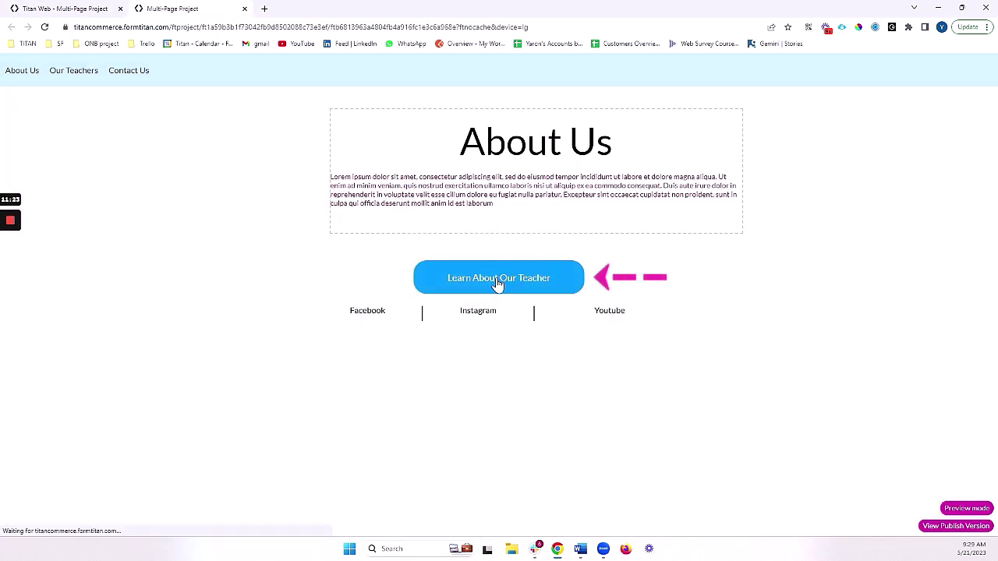
- In the preview, test the Learn About Our Teacher button, then the Contact Us and About Us links
left_click(492, 284)
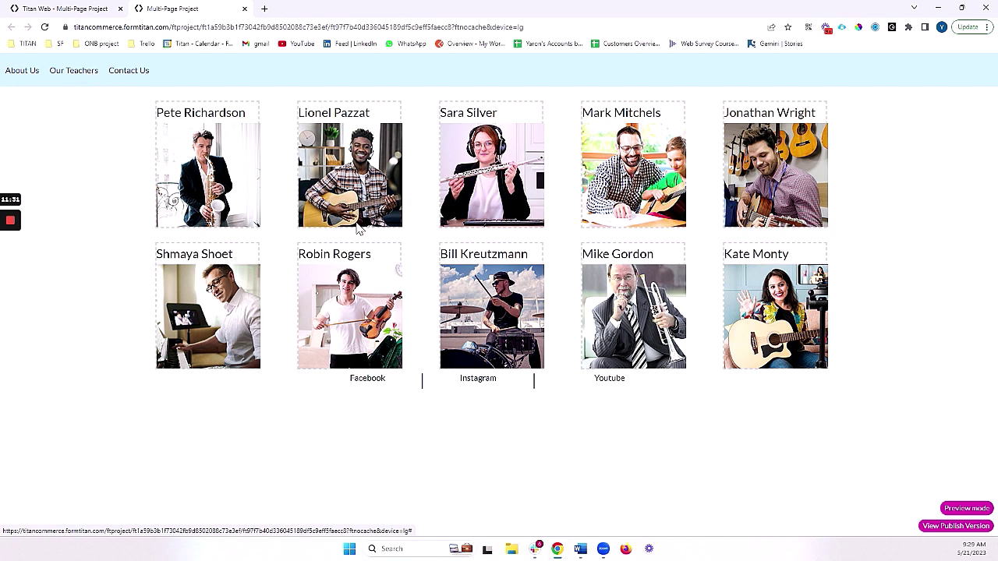
left_click(130, 71)
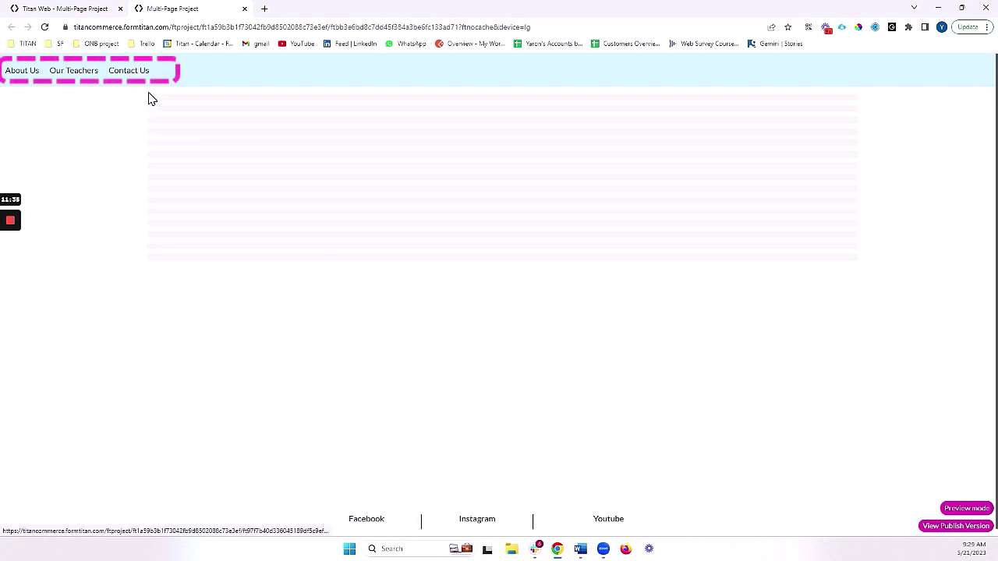
left_click(19, 73)
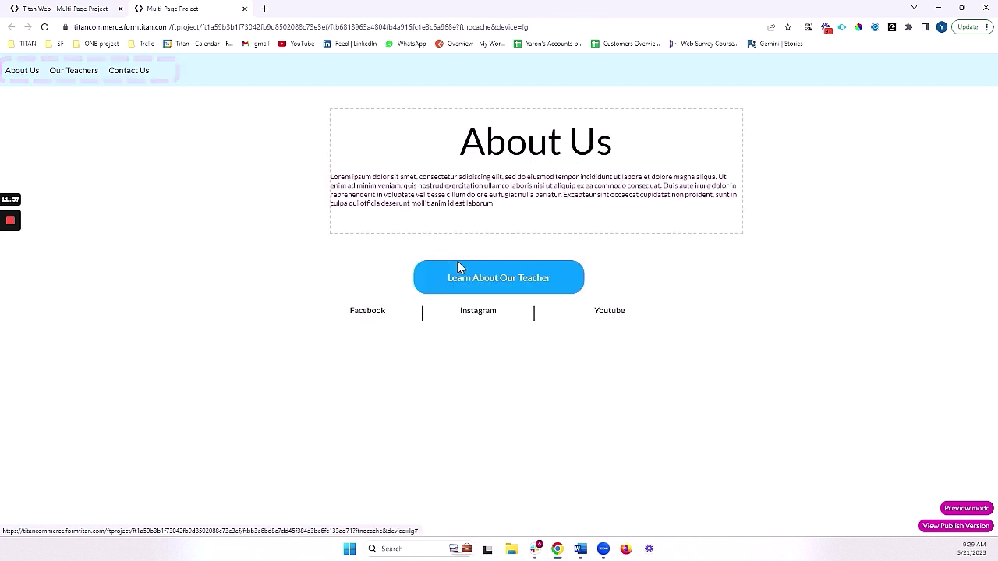
left_click(524, 289)
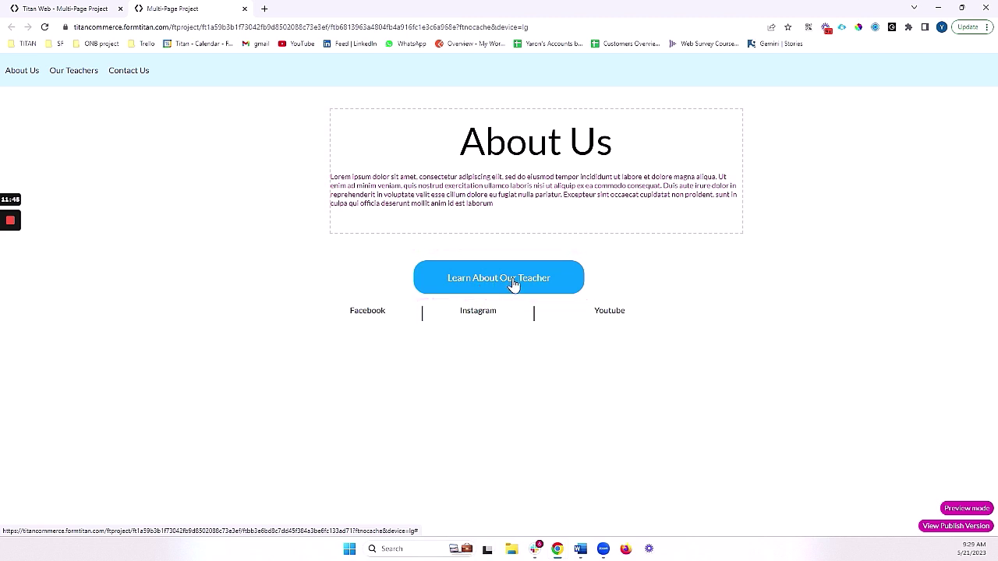
- Click Learn About Our Teacher in the preview to reach the ten-card Our Teachers page
left_click(514, 286)
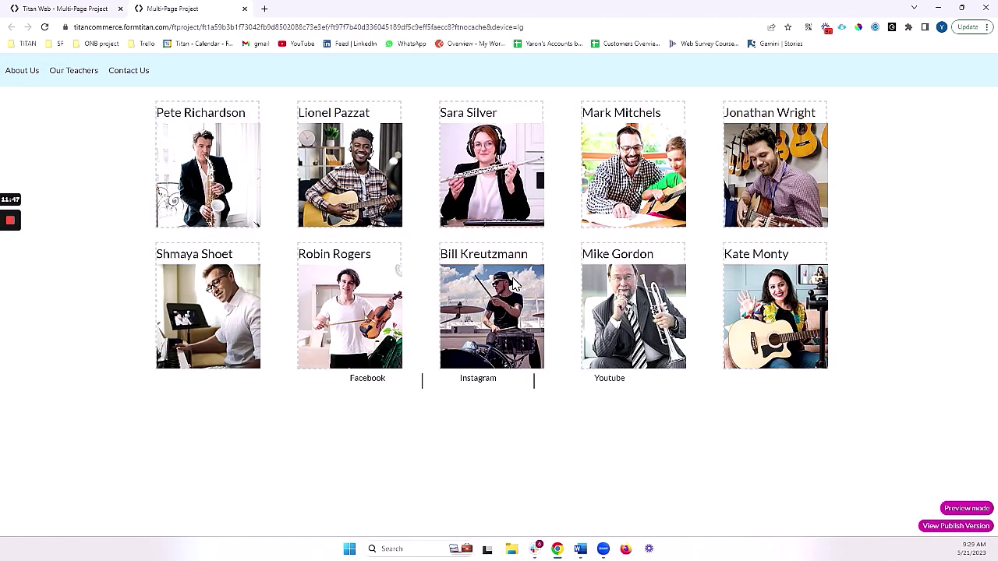